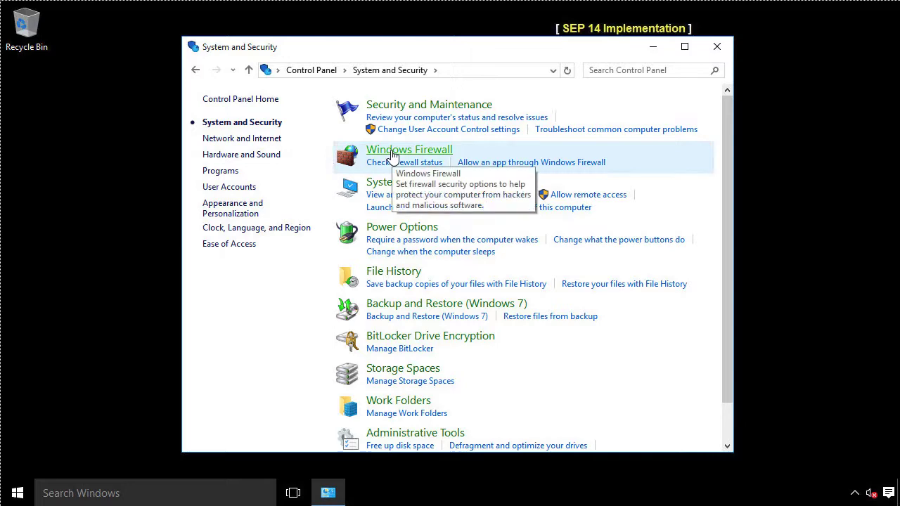
- Verify Windows Firewall is off for private networks, then return to the Control Panel categories
left_click(392, 153)
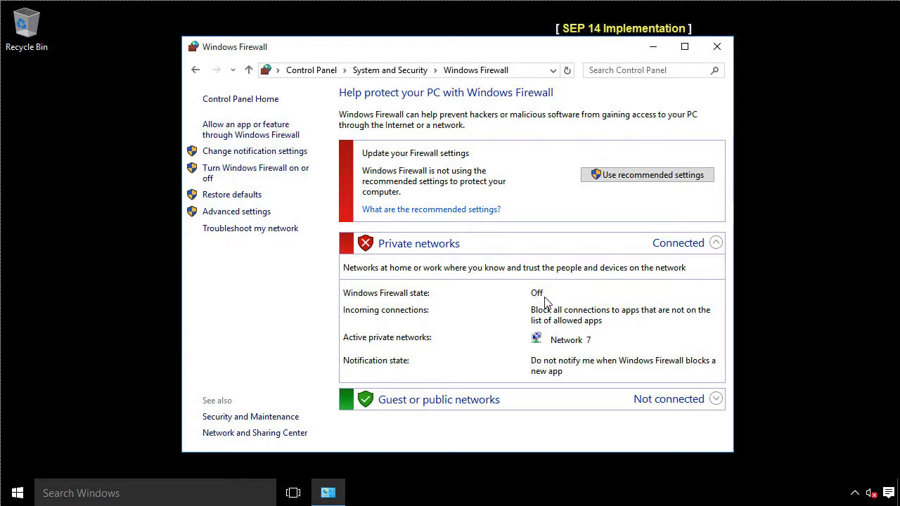
left_click(312, 70)
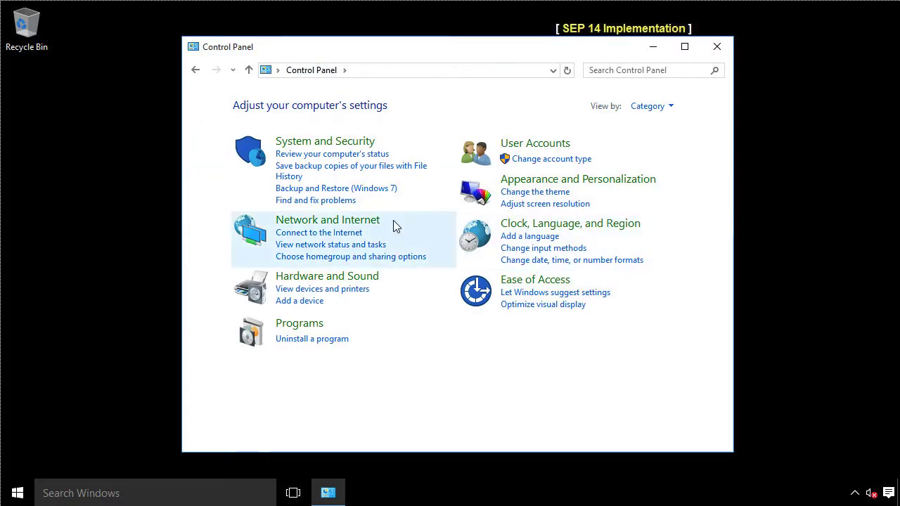
- Confirm network discovery and file and printer sharing are on in advanced sharing settings, then close Control Panel
left_click(355, 221)
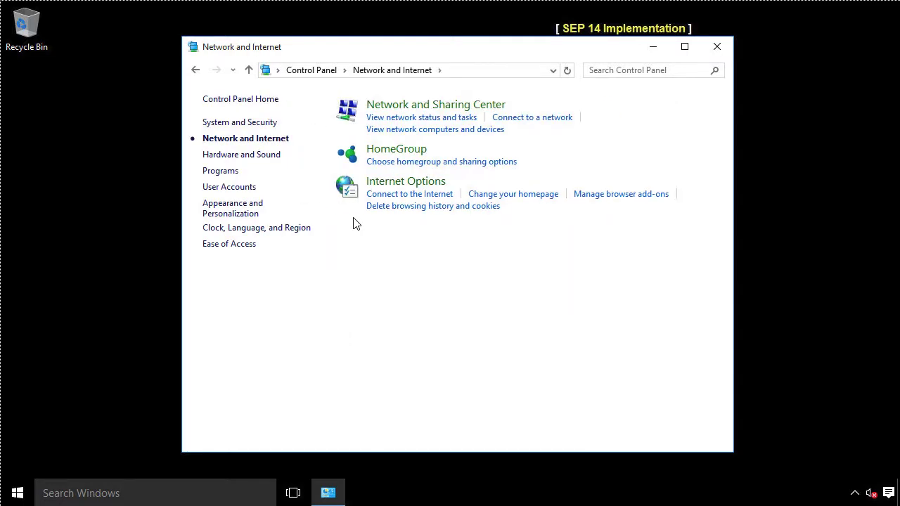
left_click(435, 105)
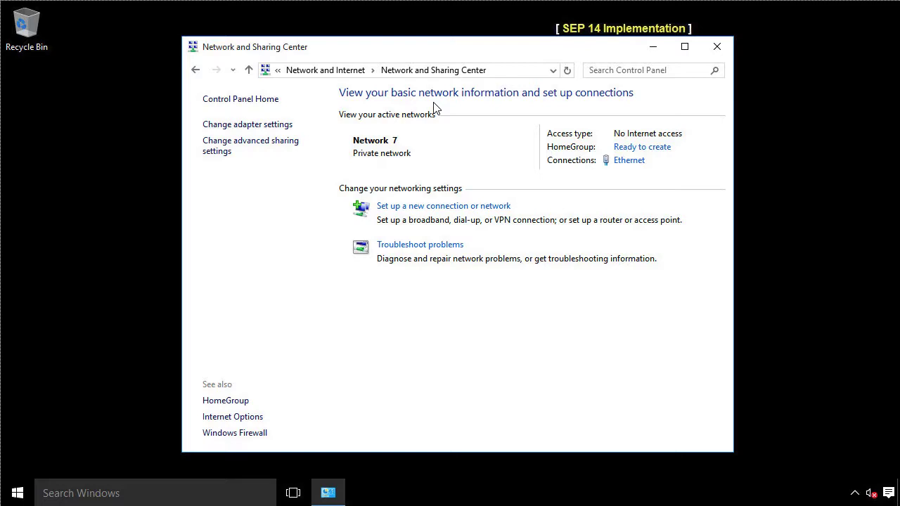
left_click(236, 146)
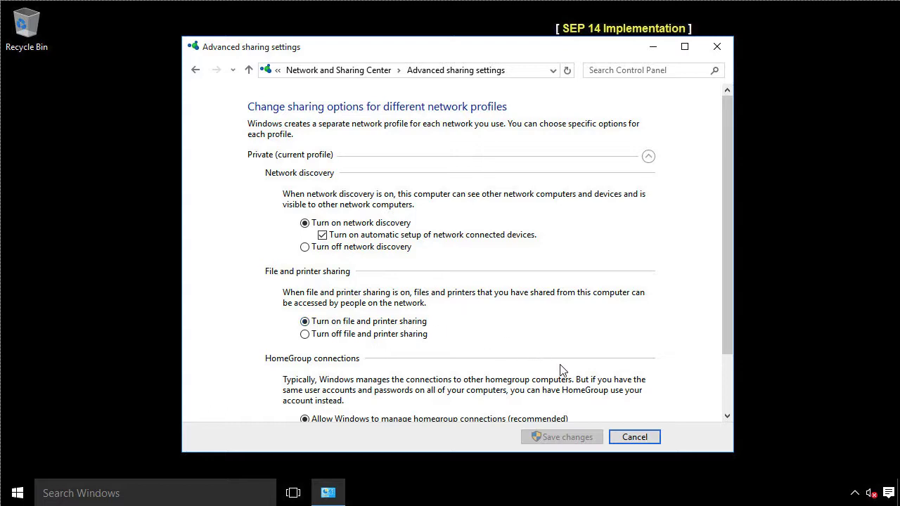
left_click(633, 437)
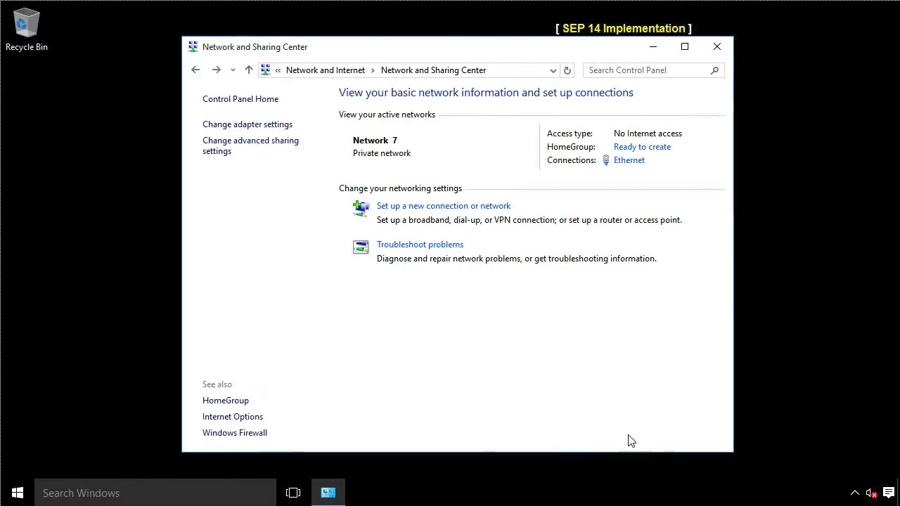
left_click(714, 46)
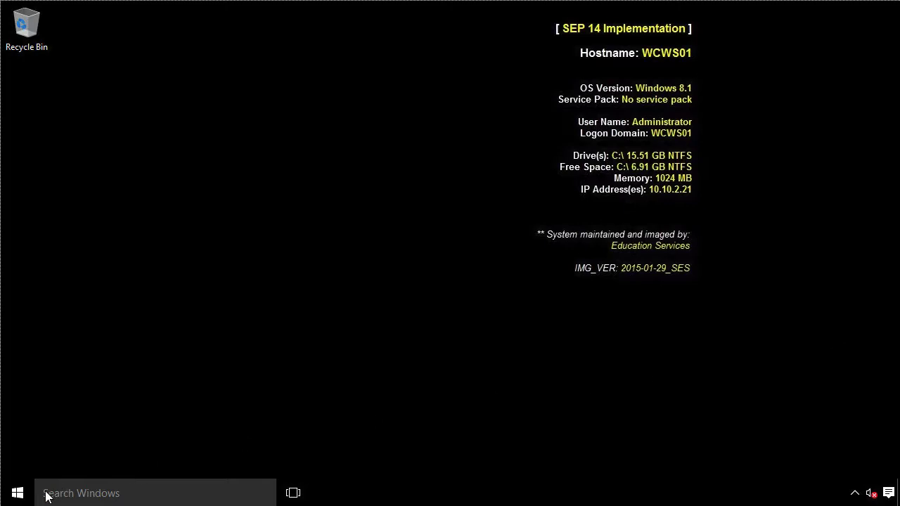
- Search for 'regedit' from the taskbar and launch Registry Editor
left_click(88, 494)
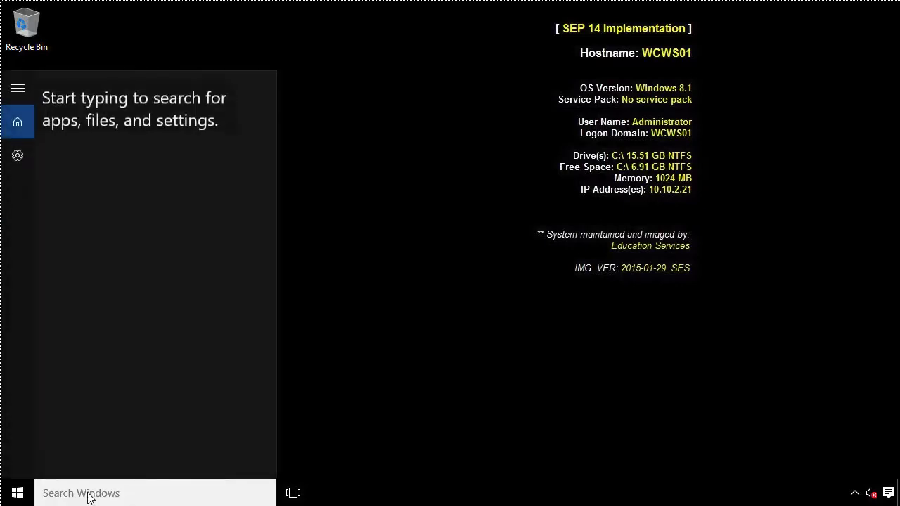
type("regedit")
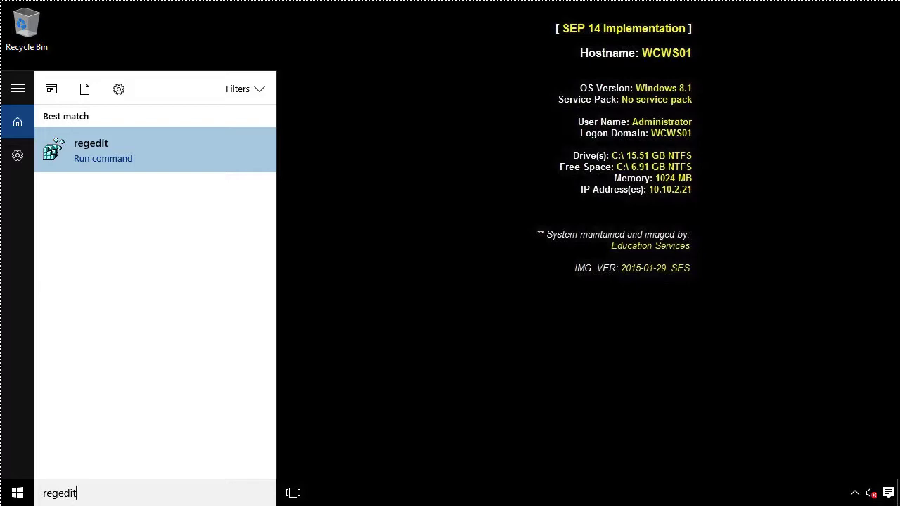
key("Return")
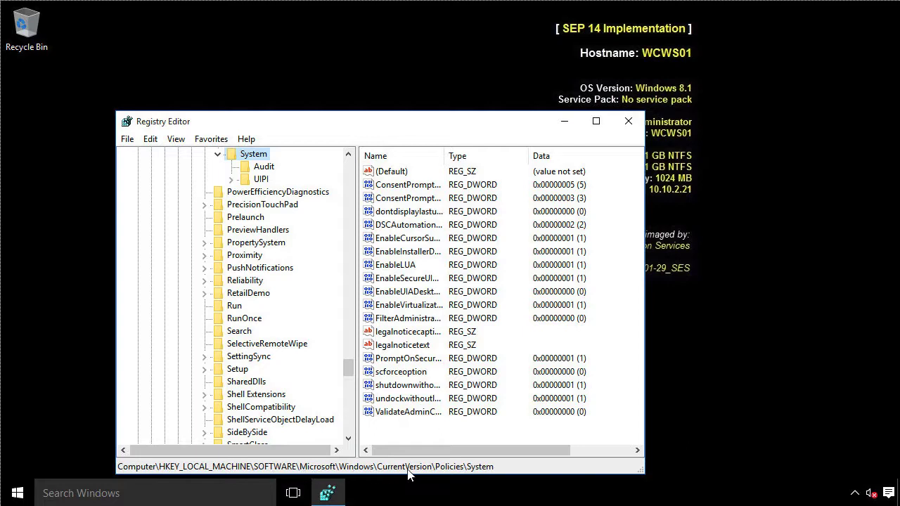
- Create a DWORD (32-bit) value named LocalAccountTokenFilterPolicy under the System key
left_click(151, 141)
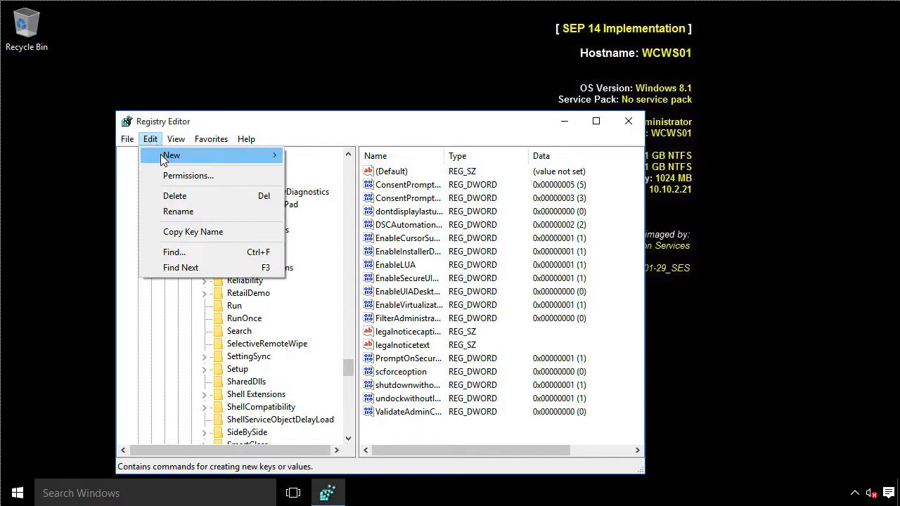
mouse_move(180, 157)
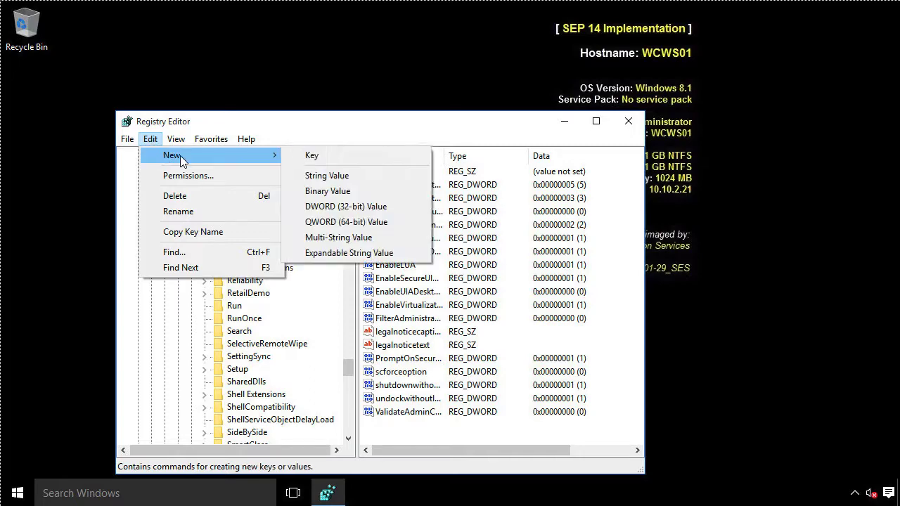
left_click(342, 206)
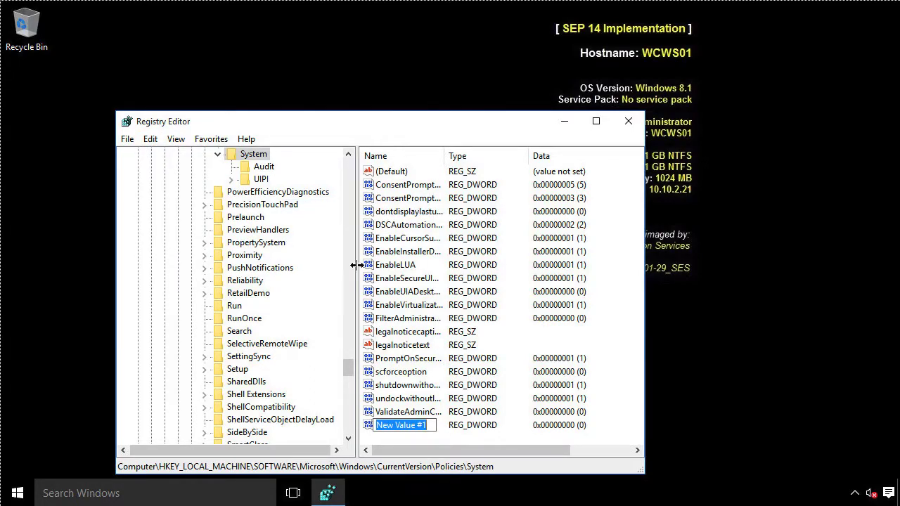
type("Local")
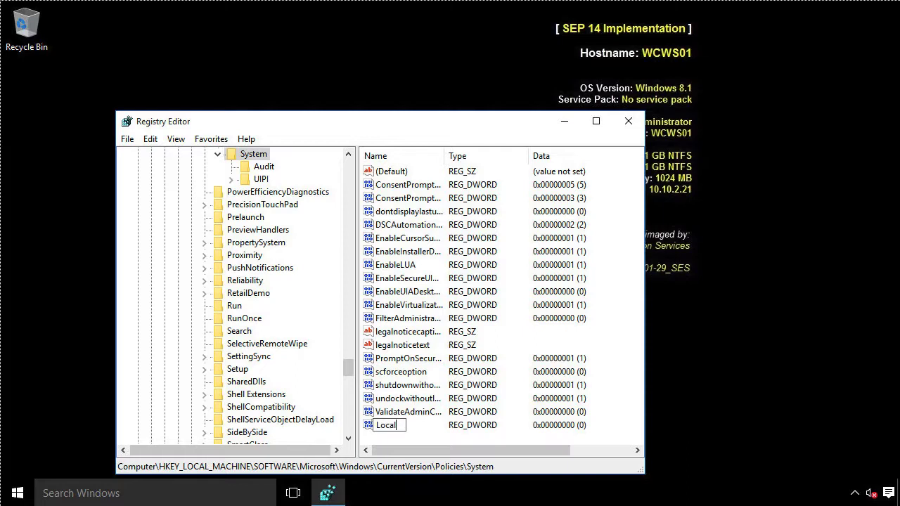
type("AccountToken")
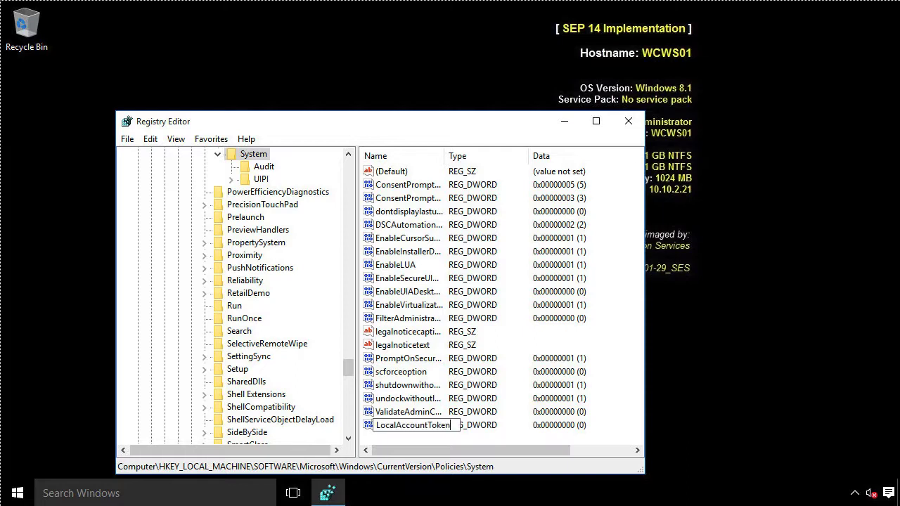
type("FilterPolicy")
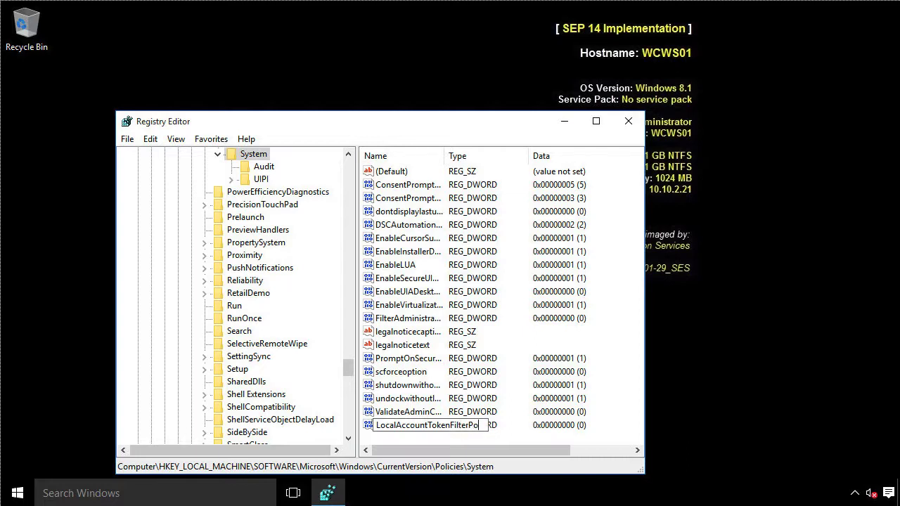
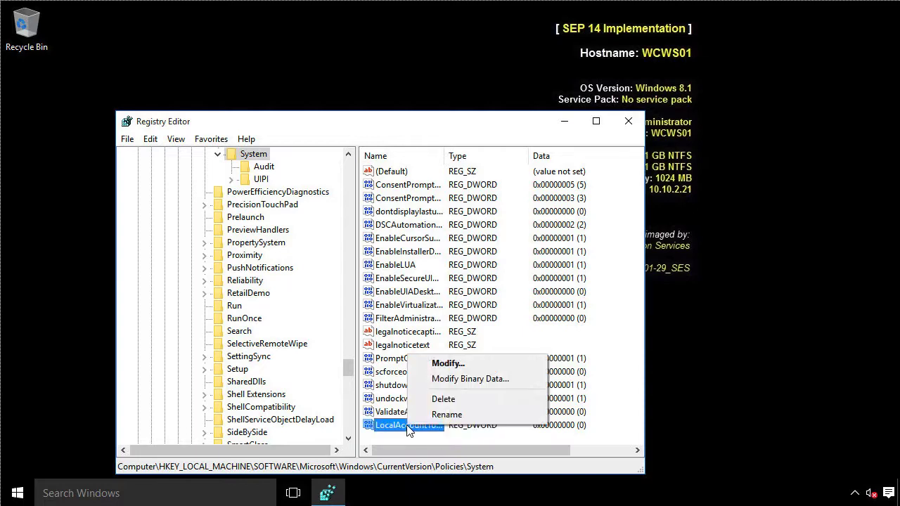
- Open the LocalAccountTokenFilterPolicy value for editing to change its data from 0 to 1
left_click(448, 364)
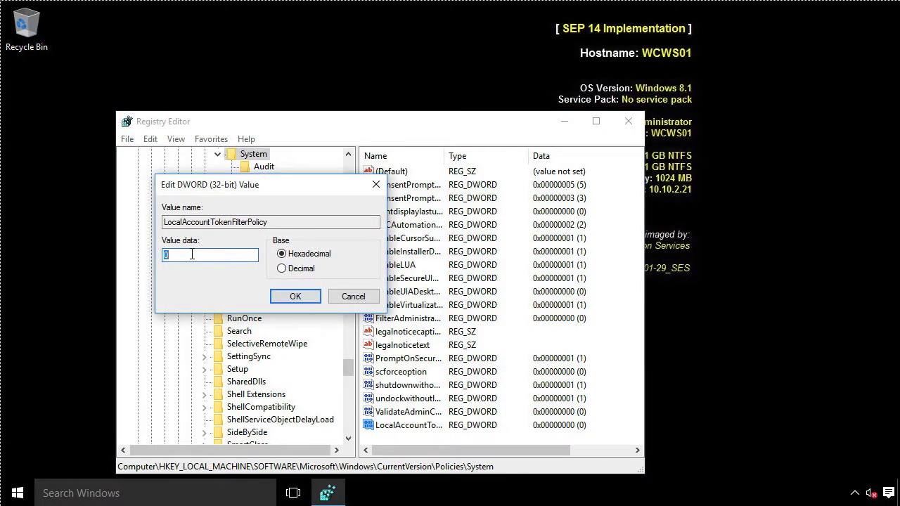
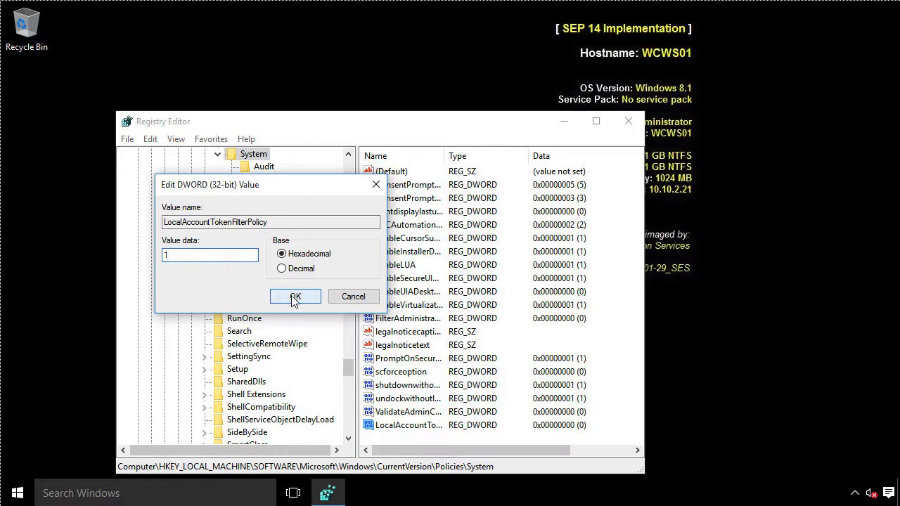
- Save LocalAccountTokenFilterPolicy with value 1 and close Registry Editor
left_click(294, 297)
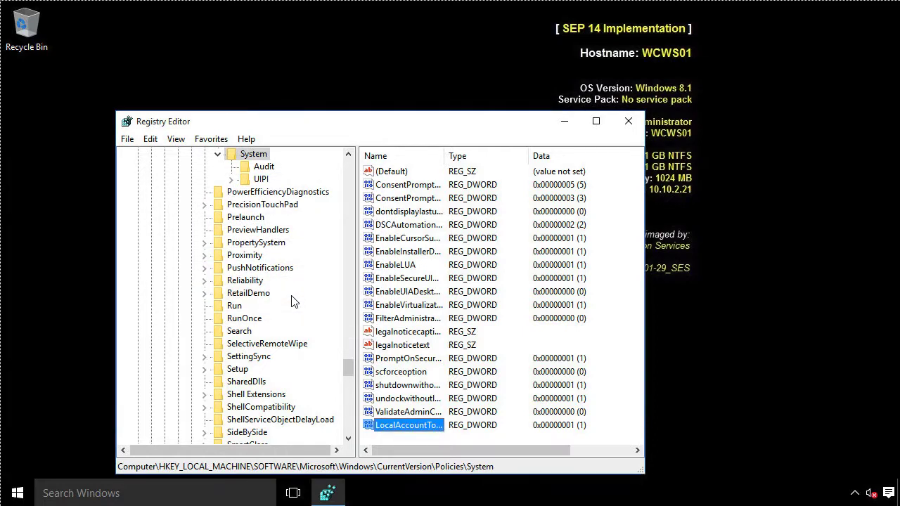
left_click(627, 123)
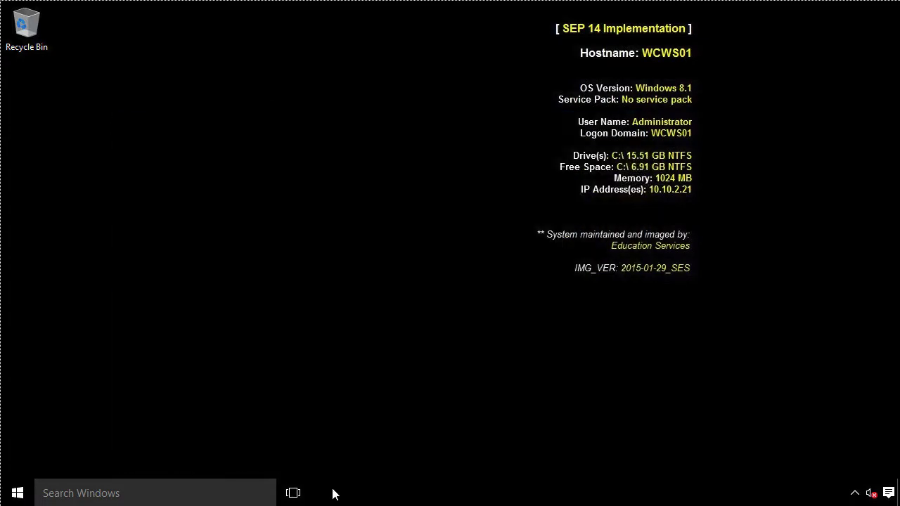
- Launch the Services console (services.msc) from the Win+X Run dialog
right_click(19, 497)
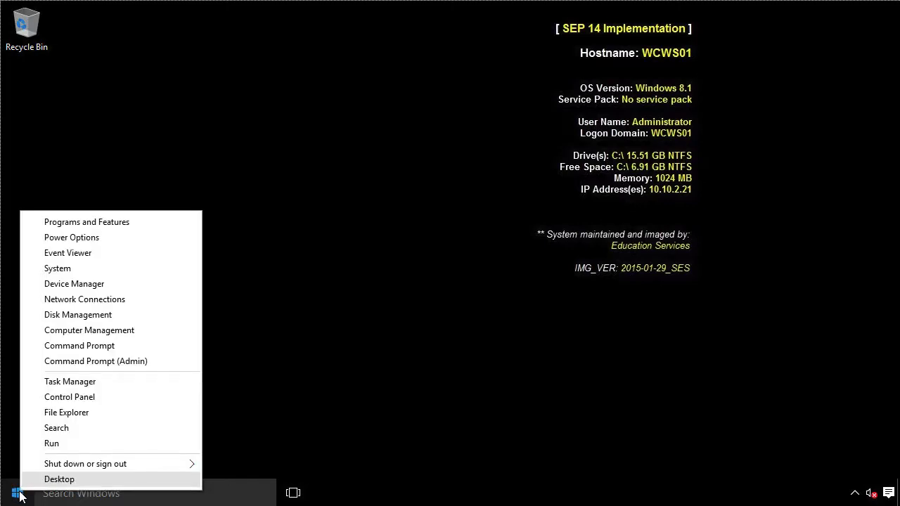
left_click(52, 445)
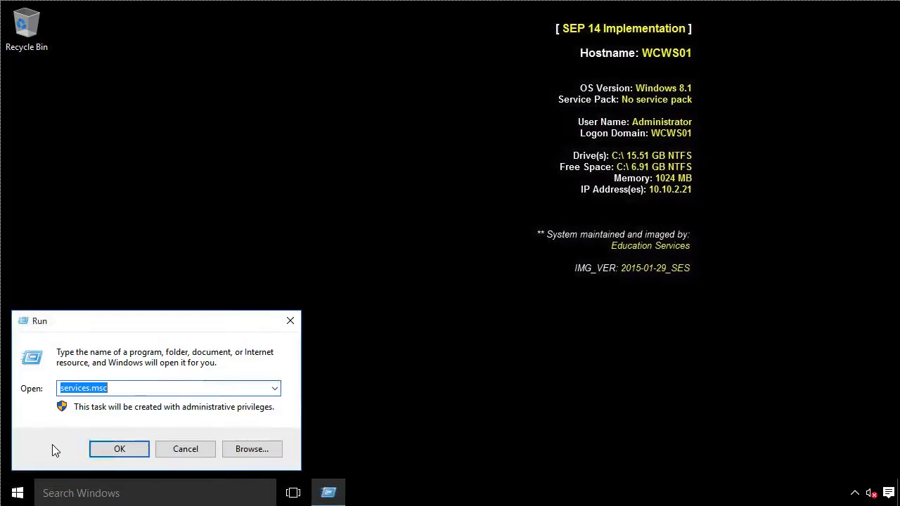
key("Return")
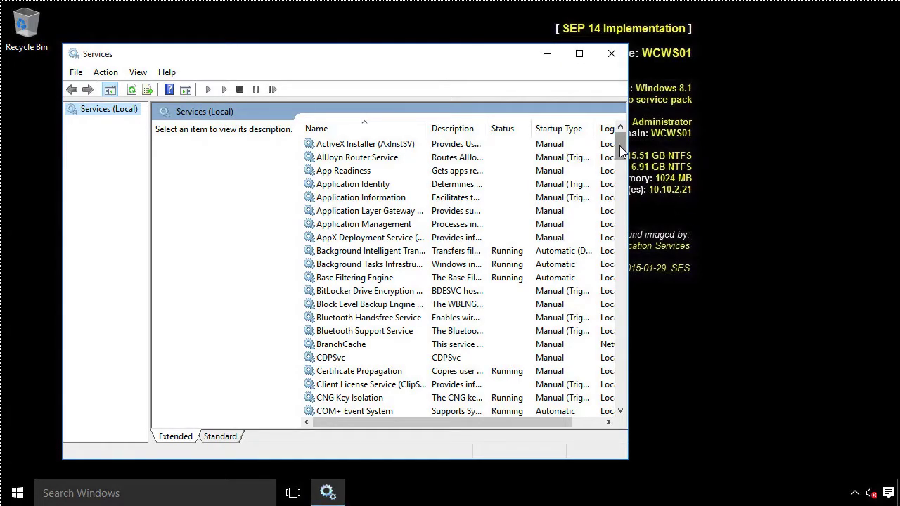
- Set Remote Registry's startup type to Automatic and start the service
left_click_drag(619, 145, 617, 291)
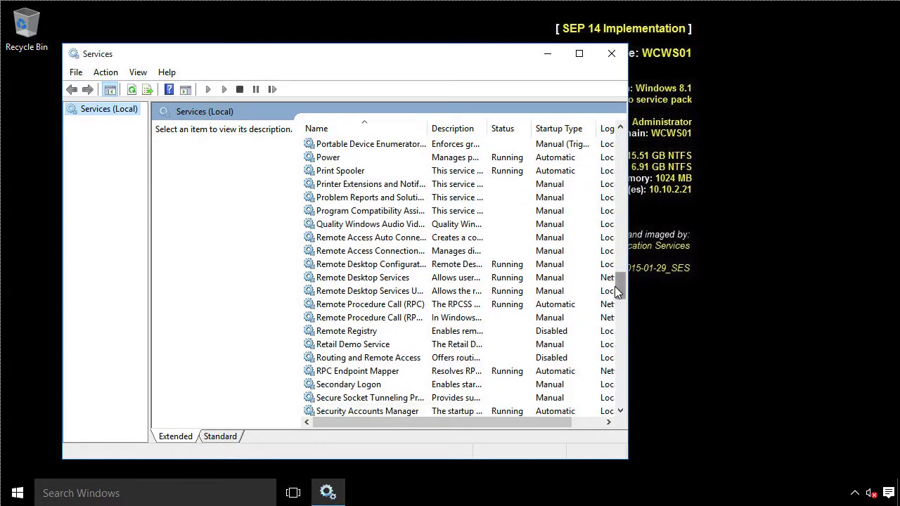
left_click(352, 333)
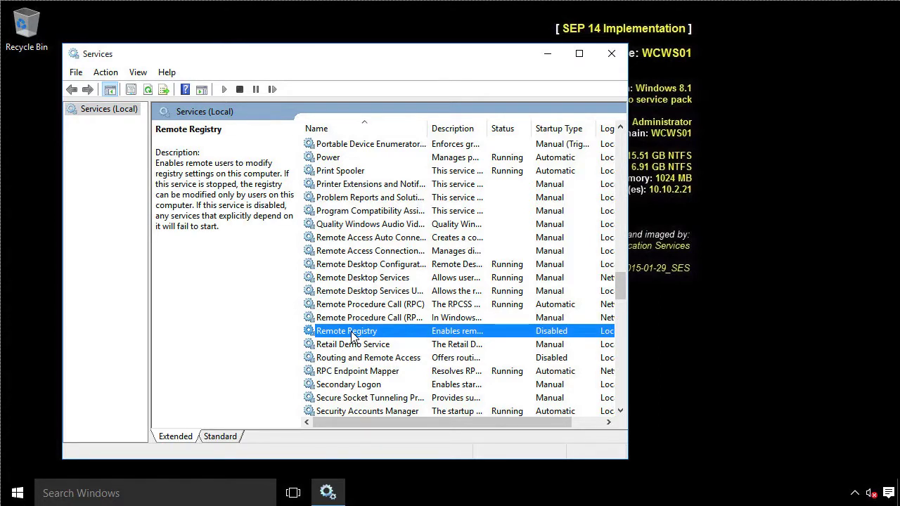
double_click(352, 333)
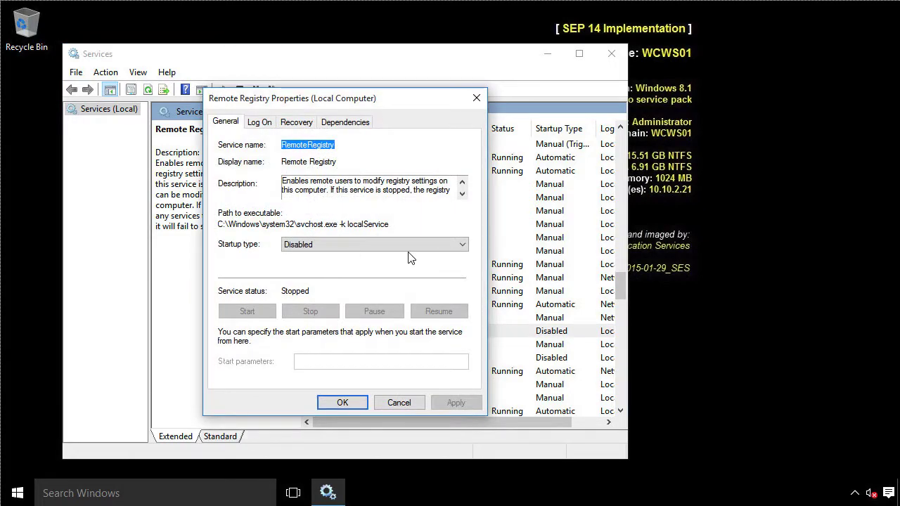
left_click(462, 246)
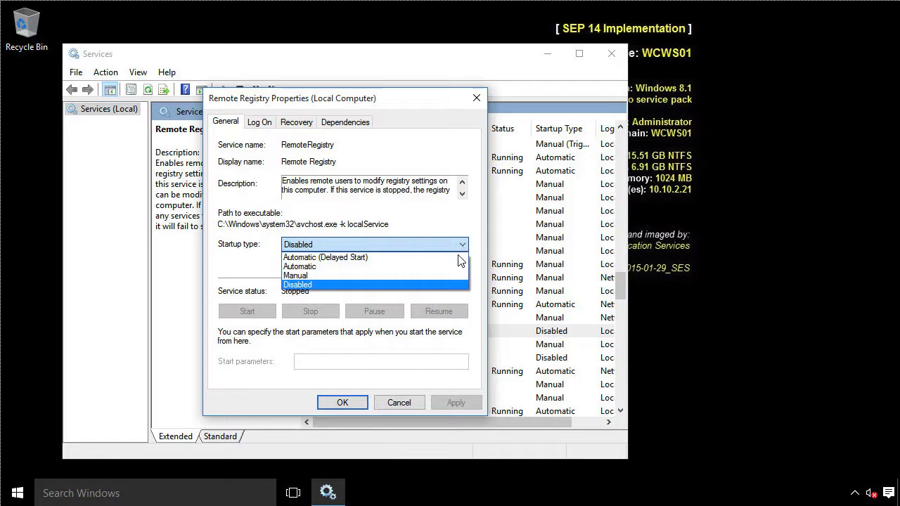
left_click(458, 273)
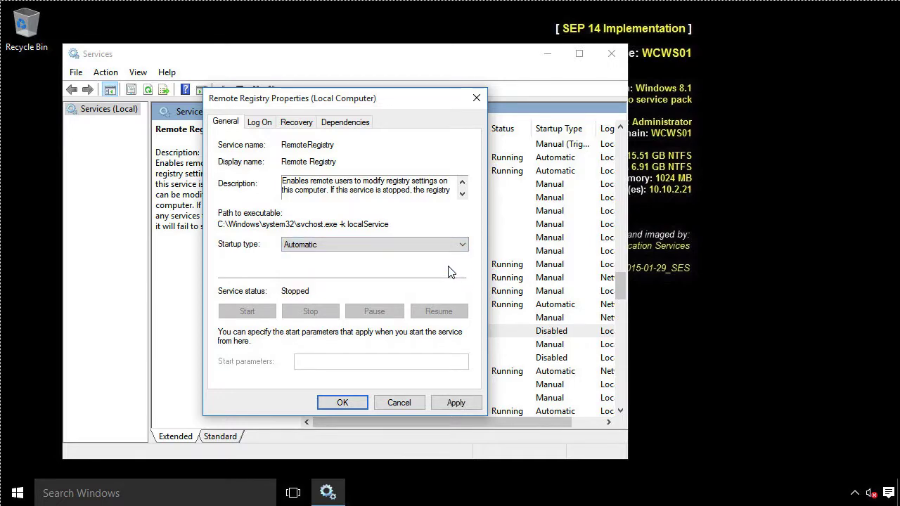
left_click(342, 403)
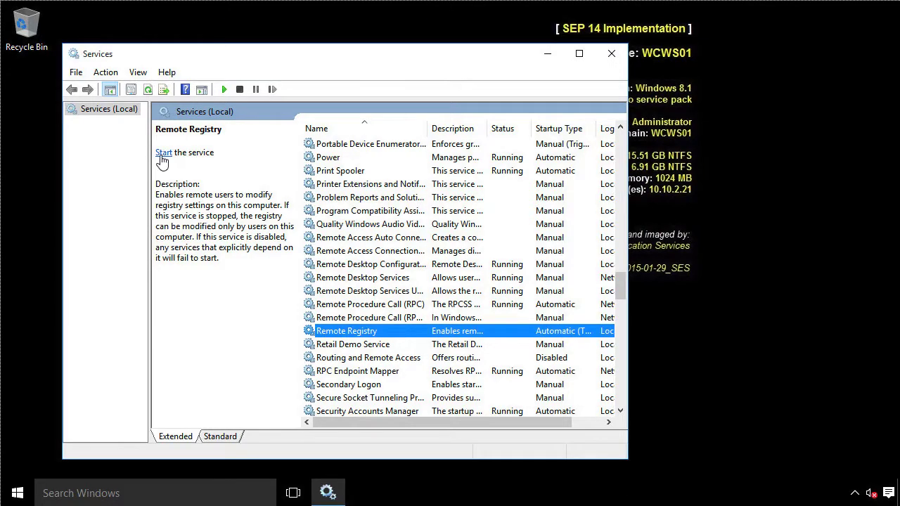
left_click(164, 155)
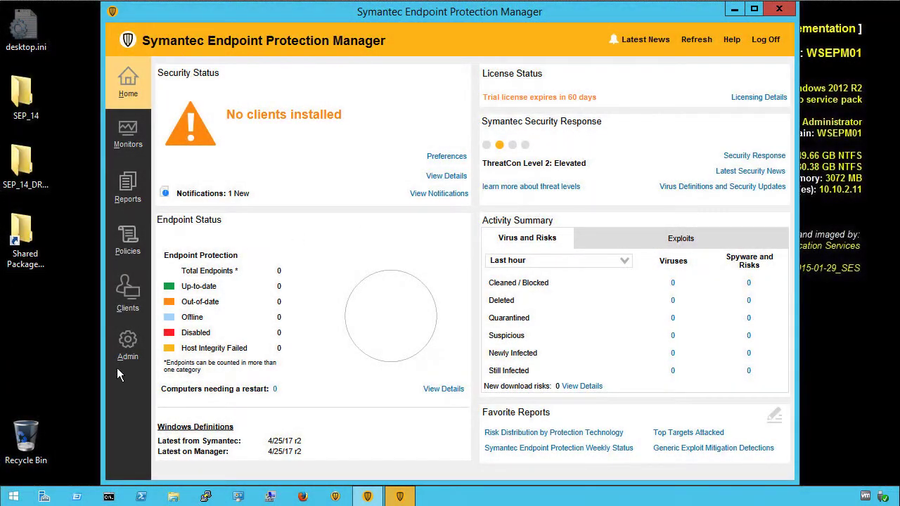
- Create the 'No mail scanning' feature set with POP3/SMTP Scanner unchecked, accepting the warning
left_click(127, 342)
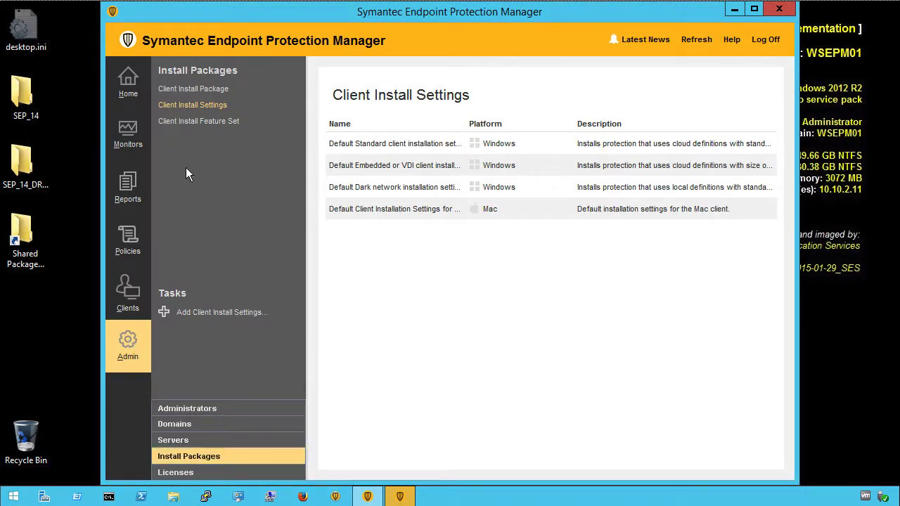
left_click(208, 122)
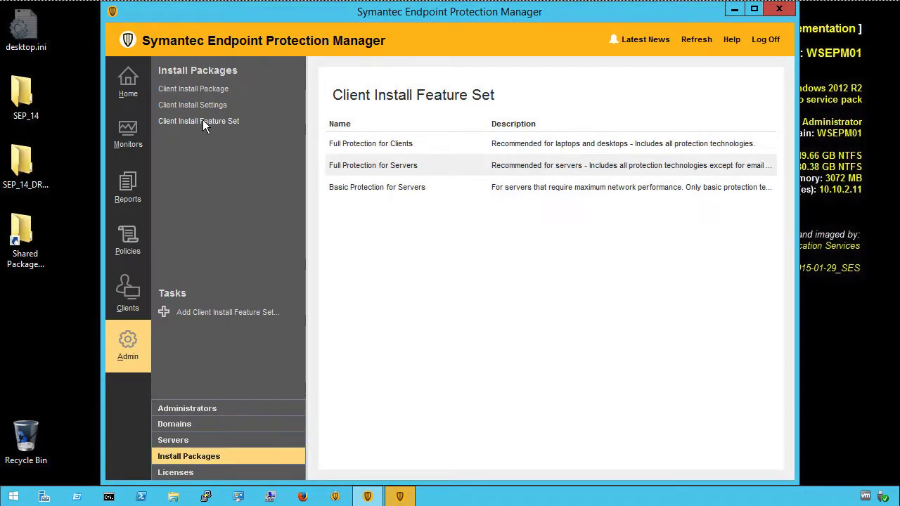
left_click(219, 313)
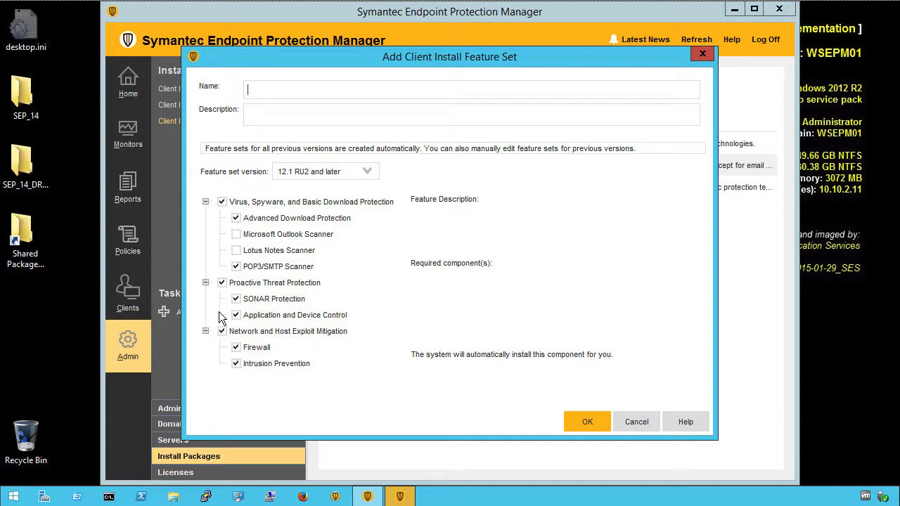
type("No mail scanning")
left_click(236, 266)
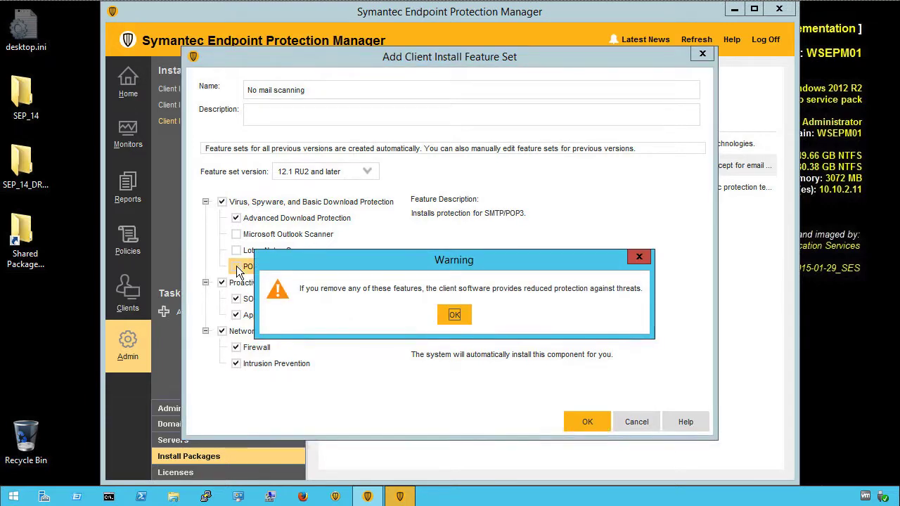
left_click(455, 314)
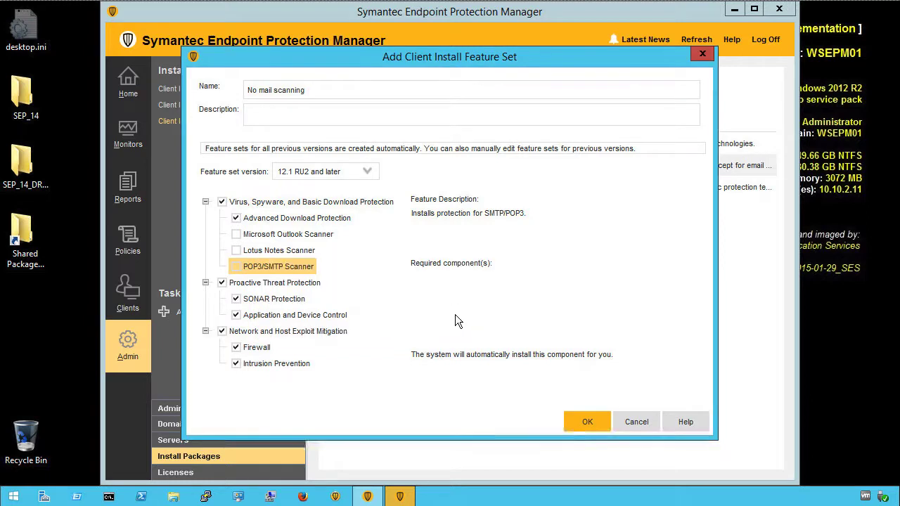
left_click(587, 422)
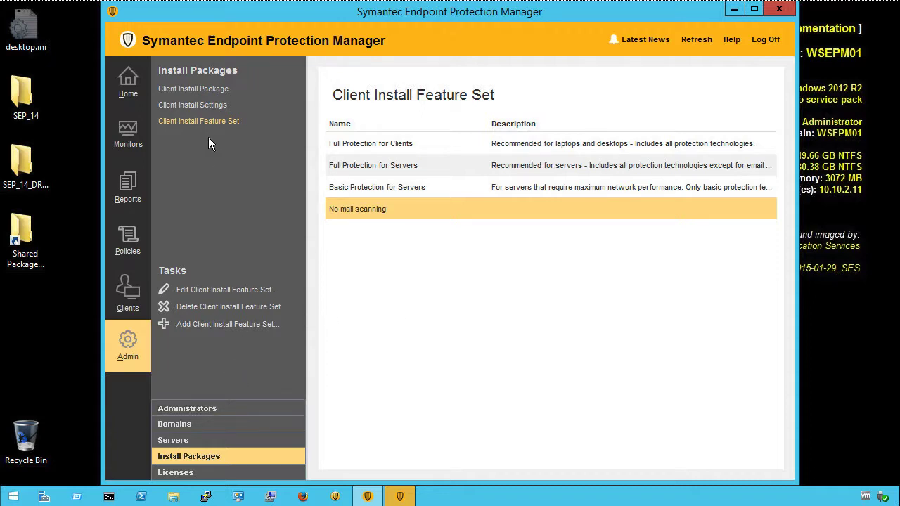
left_click(187, 105)
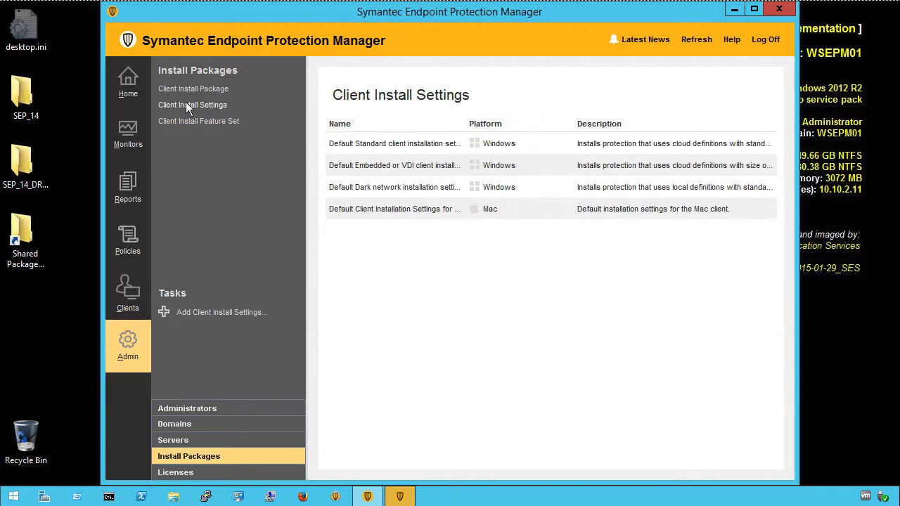
- Create 'Interactive Installation' settings described 'Run installation interactively', Interactive type, removing previous logs and policies
left_click(211, 314)
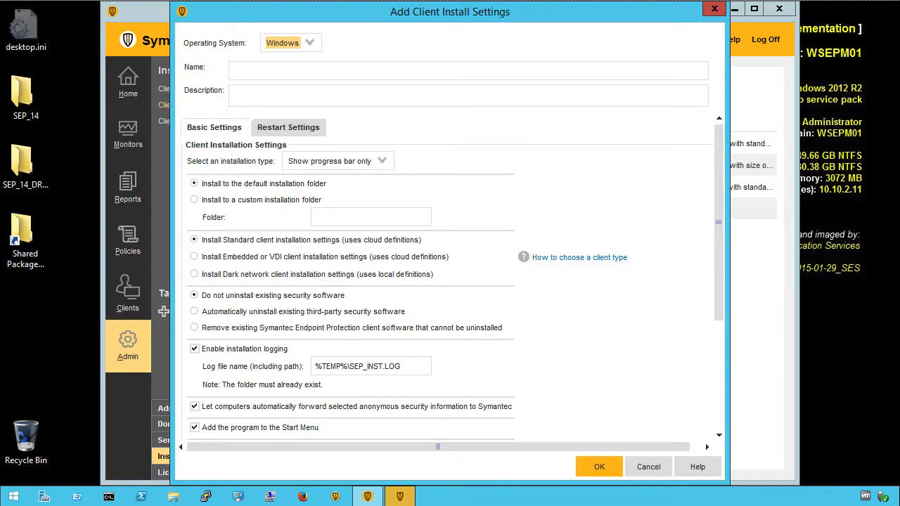
left_click(232, 68)
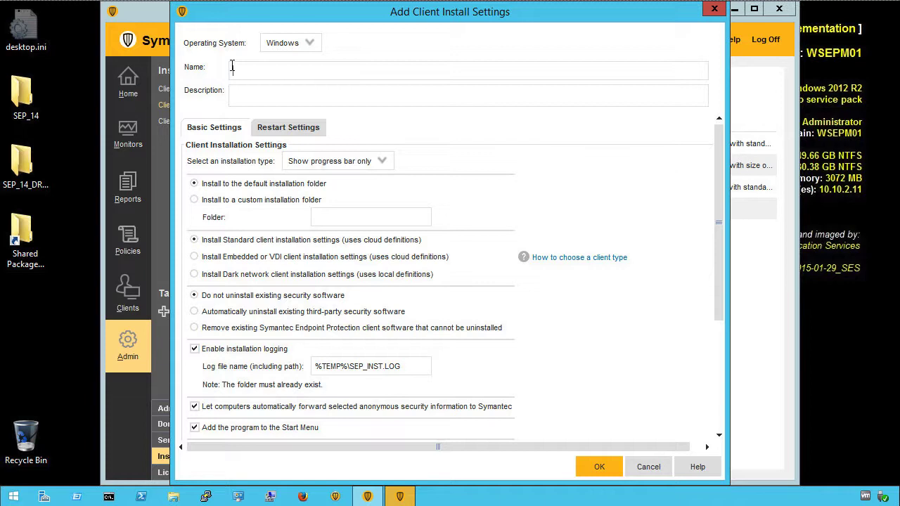
type("Interactive Installation")
type("R")
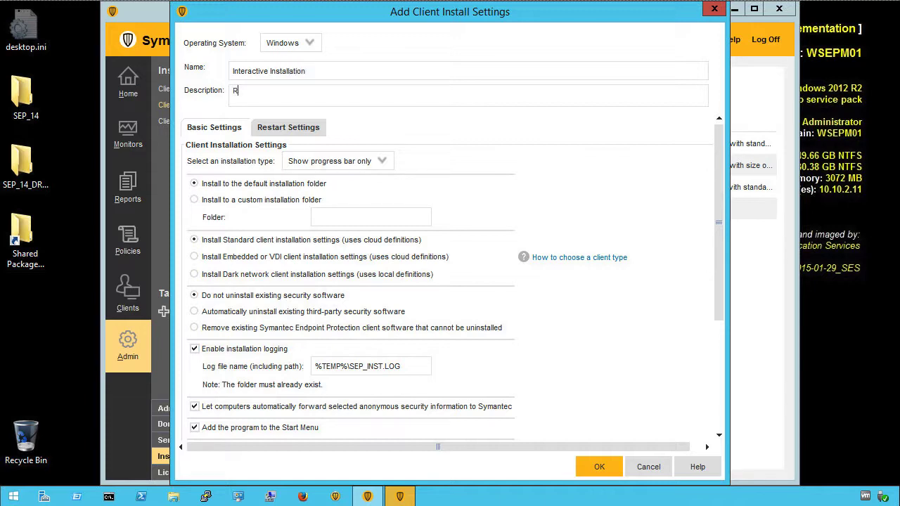
type("un installation interactively")
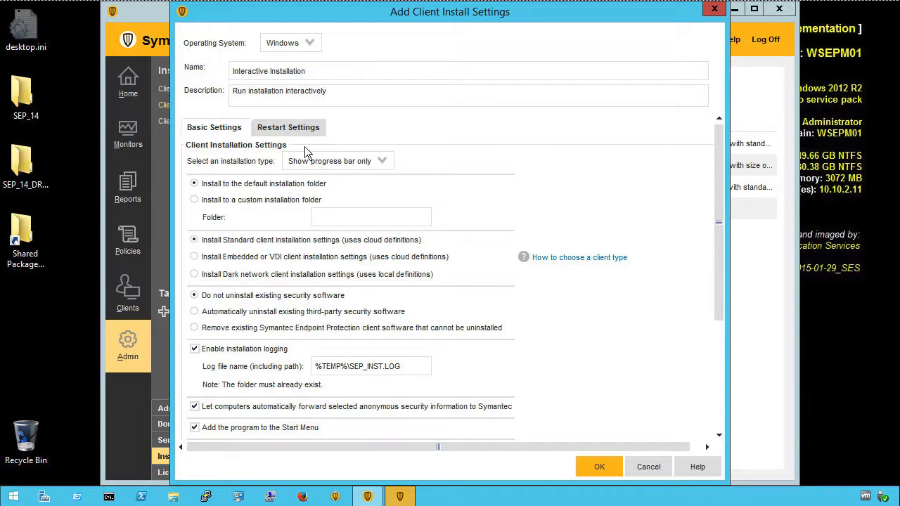
left_click(386, 161)
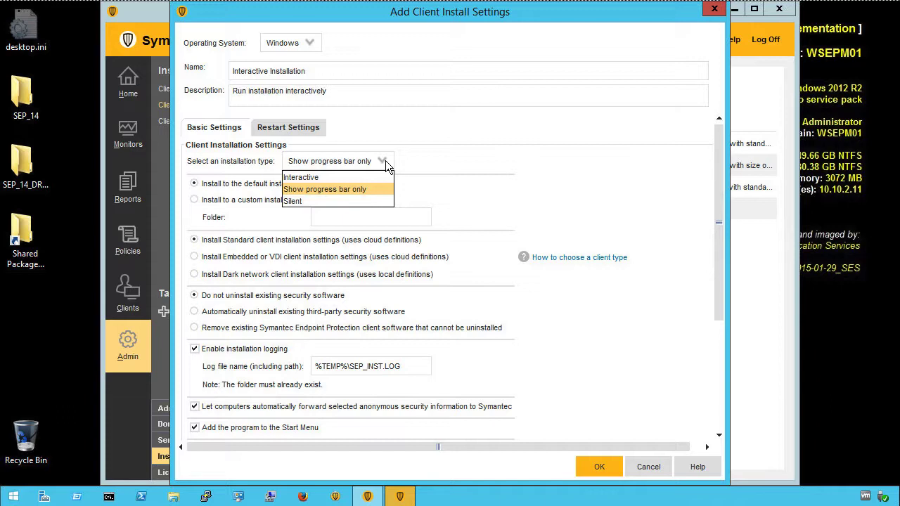
left_click(354, 177)
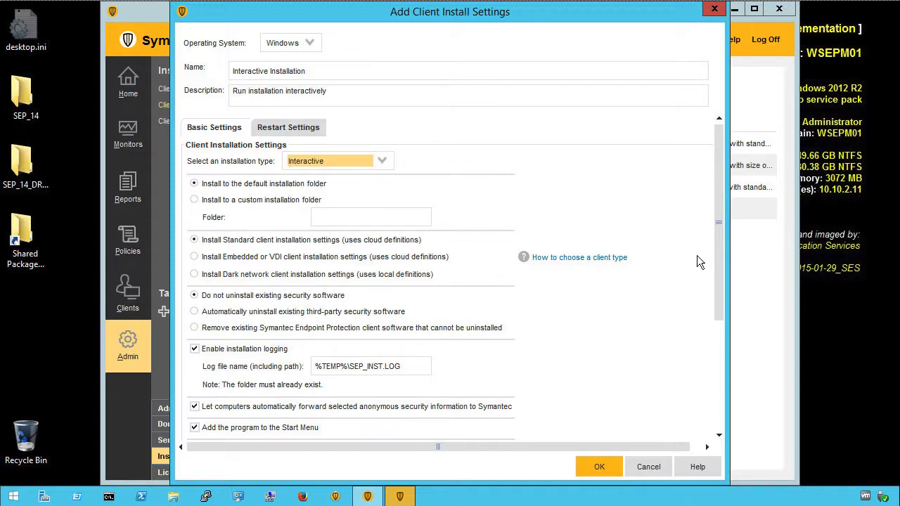
left_click_drag(718, 233, 716, 280)
left_click(195, 387)
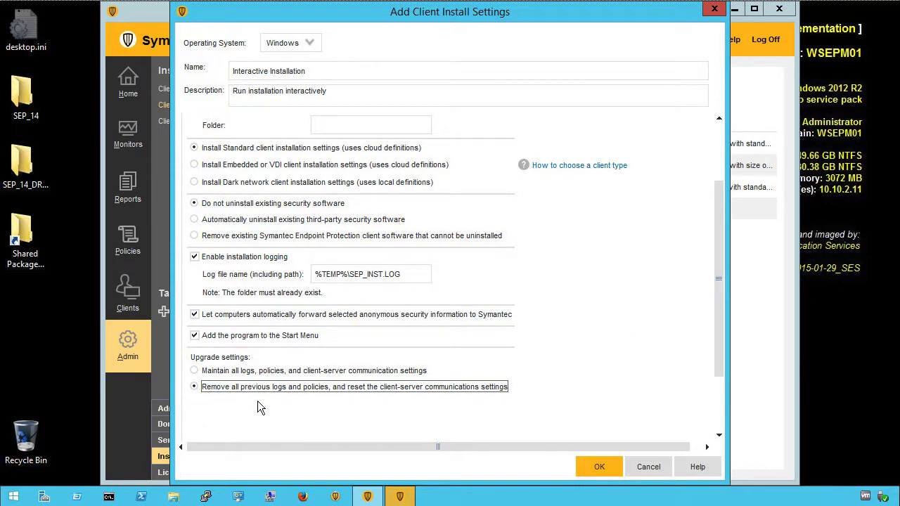
left_click(598, 467)
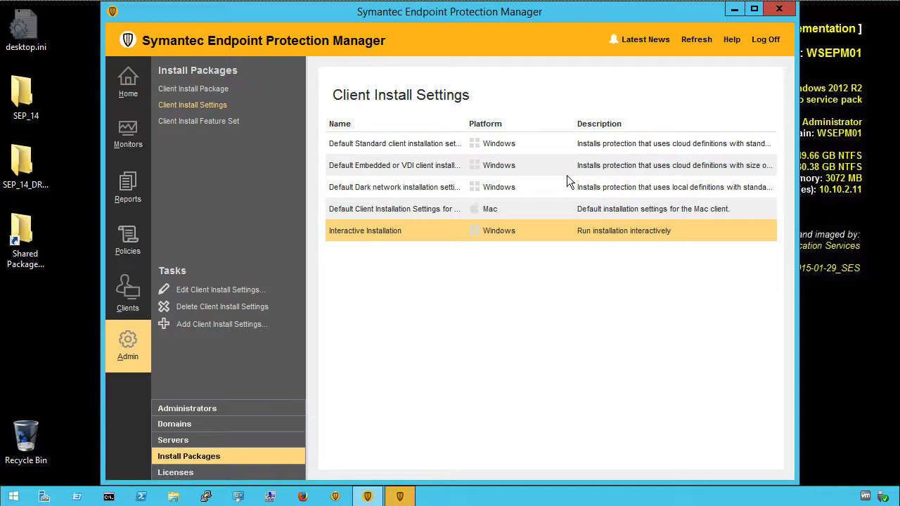
- Start a new client package deployment for Default Group
left_click(127, 291)
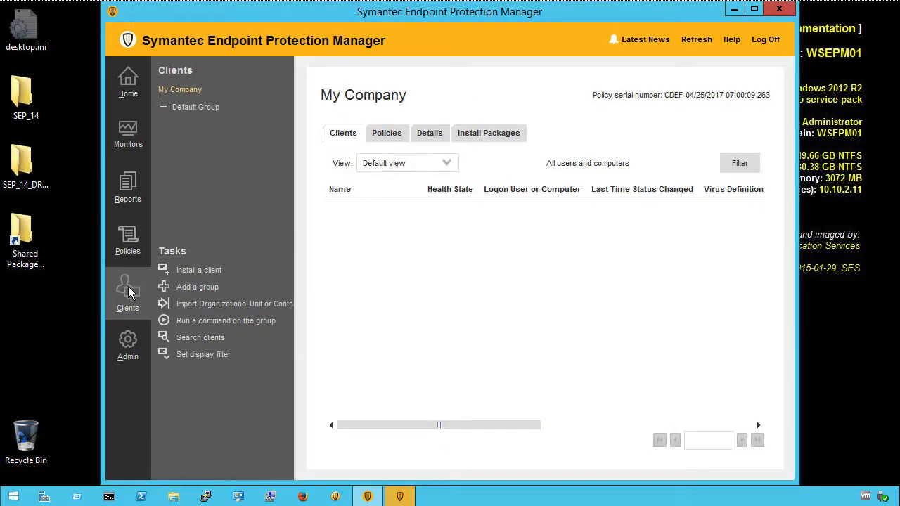
left_click(196, 107)
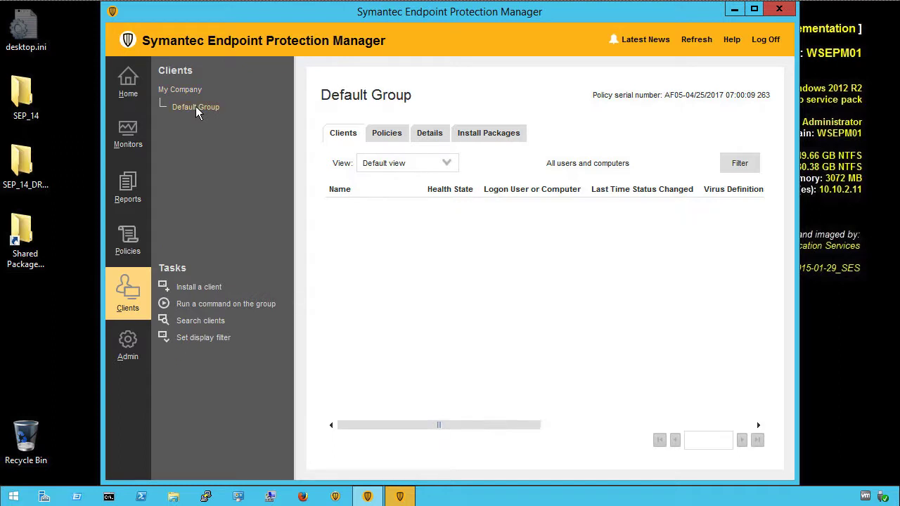
left_click(197, 288)
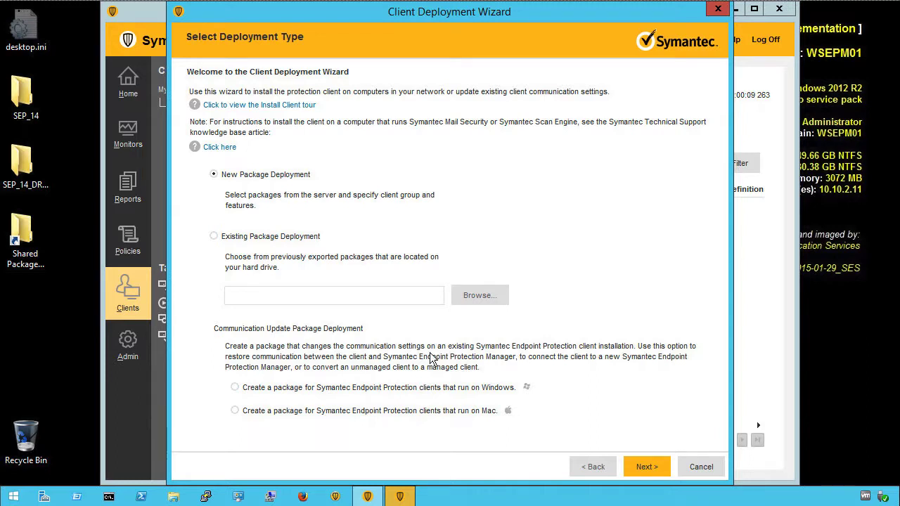
left_click(643, 466)
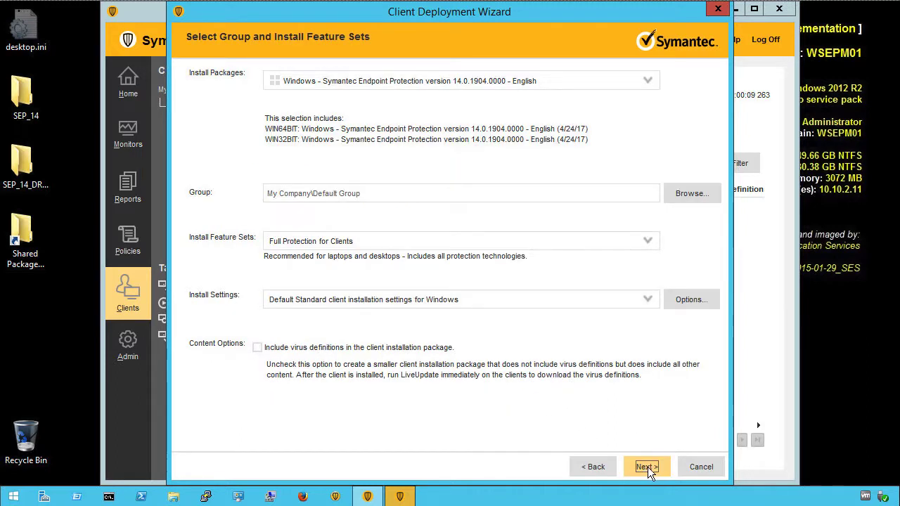
- Use No mail scanning and Interactive Installation with virus definitions, deploying by Remote Push
left_click(647, 240)
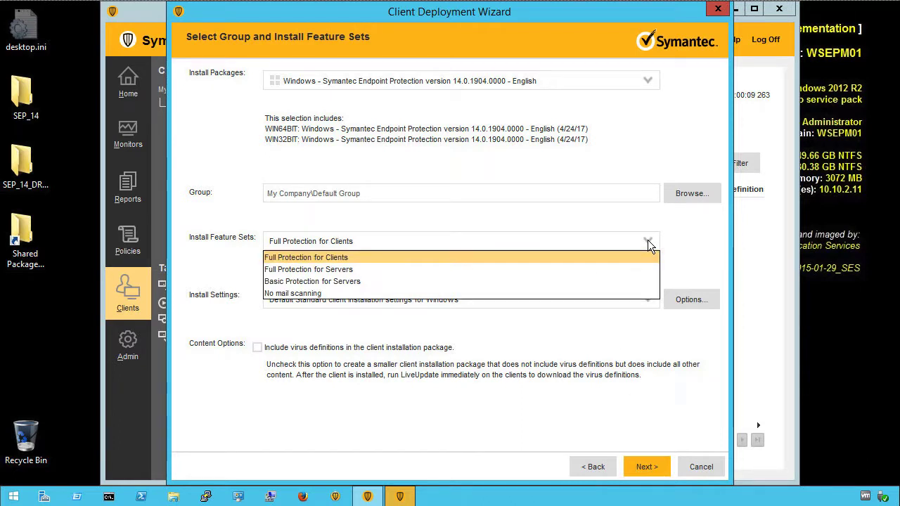
left_click(604, 294)
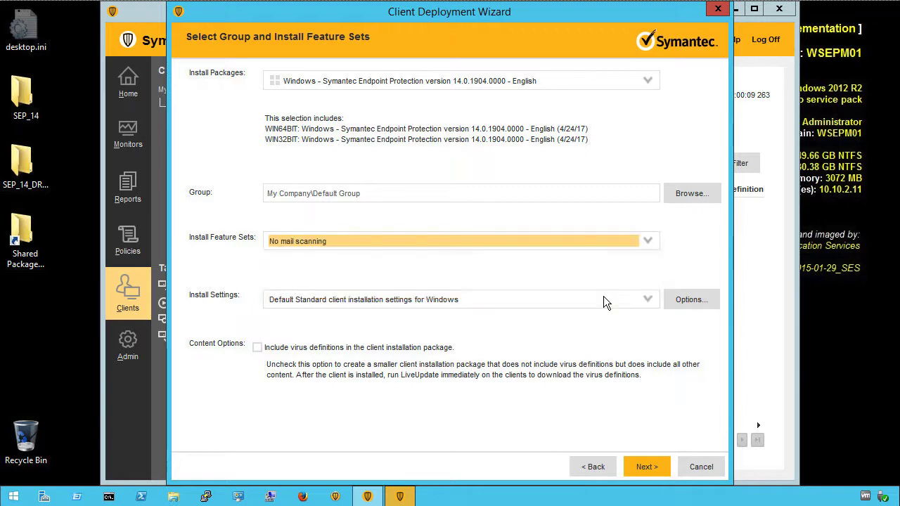
left_click(648, 299)
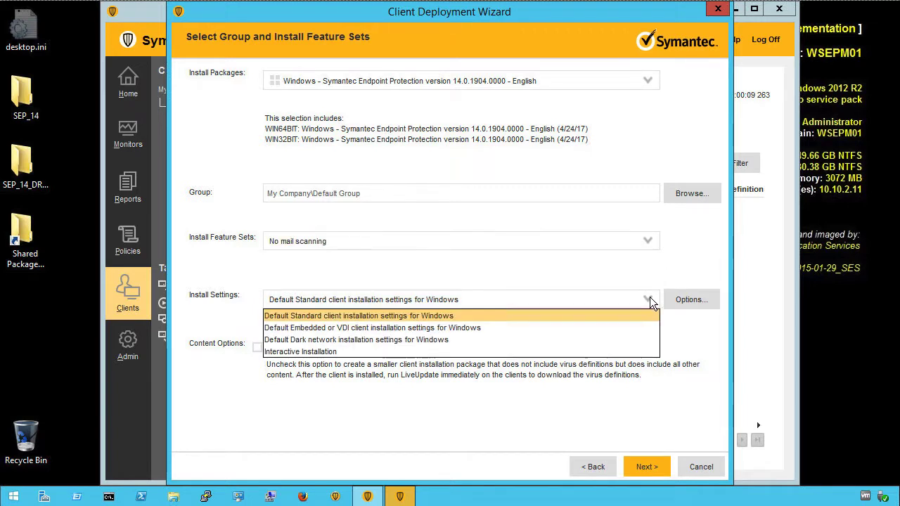
left_click(603, 353)
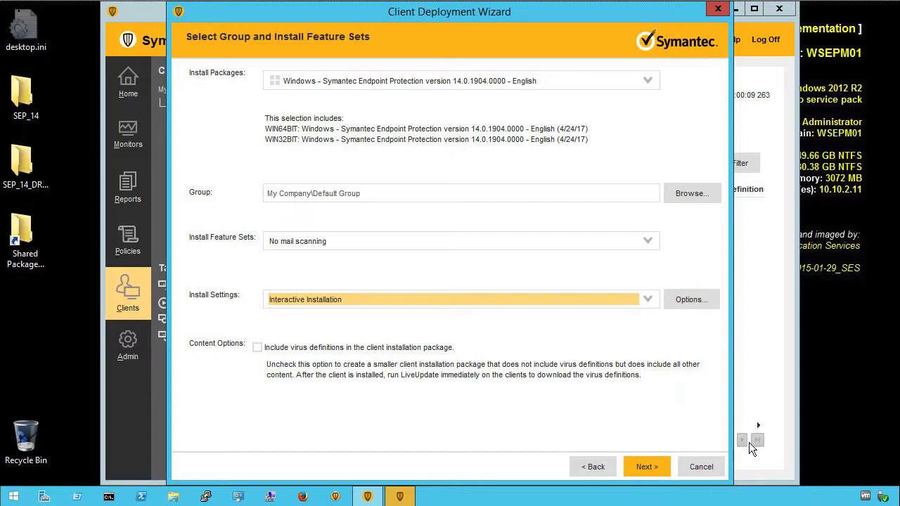
left_click(258, 348)
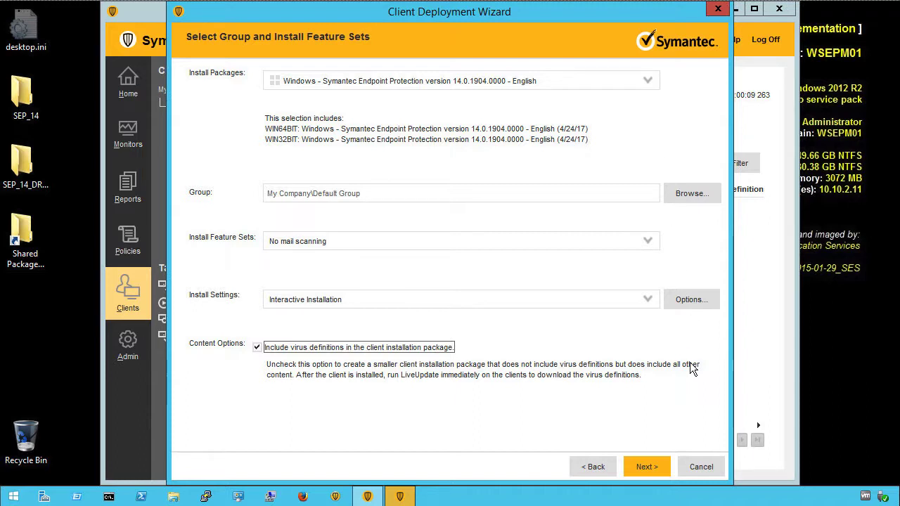
left_click(647, 467)
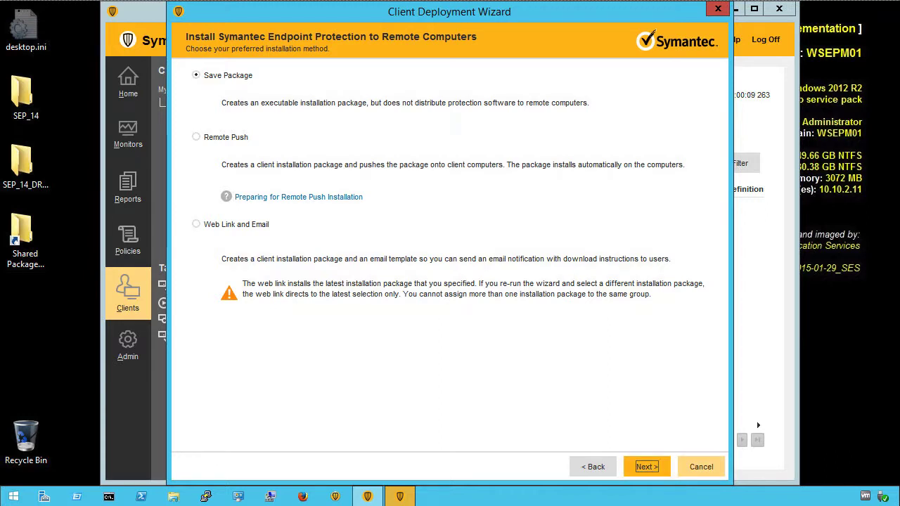
left_click(197, 138)
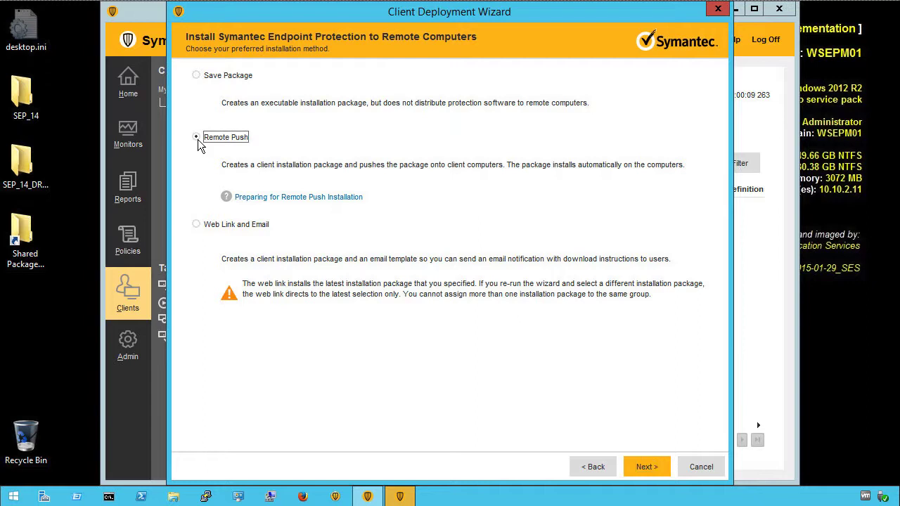
left_click(647, 464)
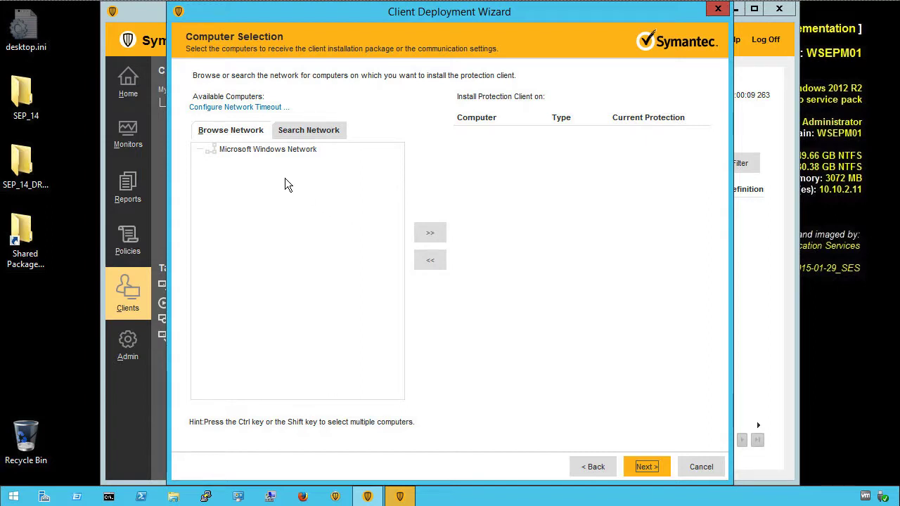
- Search the 10.10.2.1–10.10.2.255 range and select WCWS01 among the found computers
left_click(232, 149)
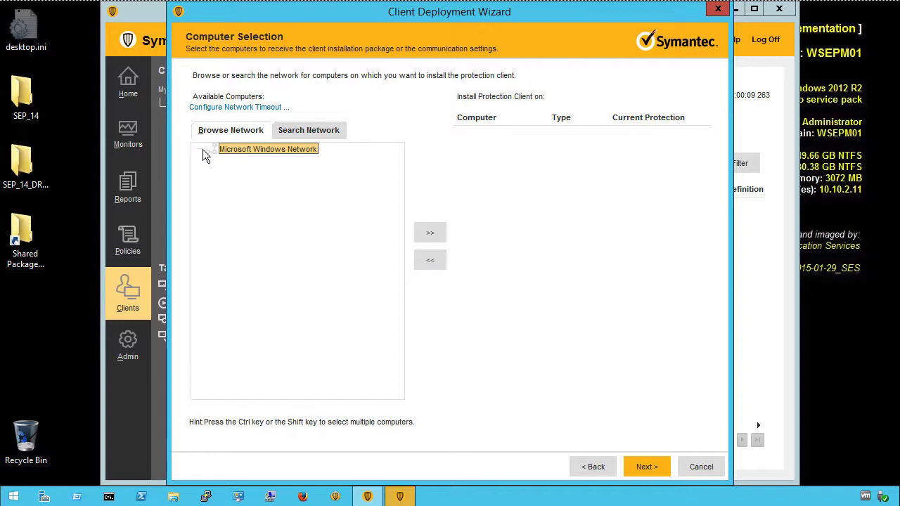
left_click(228, 135)
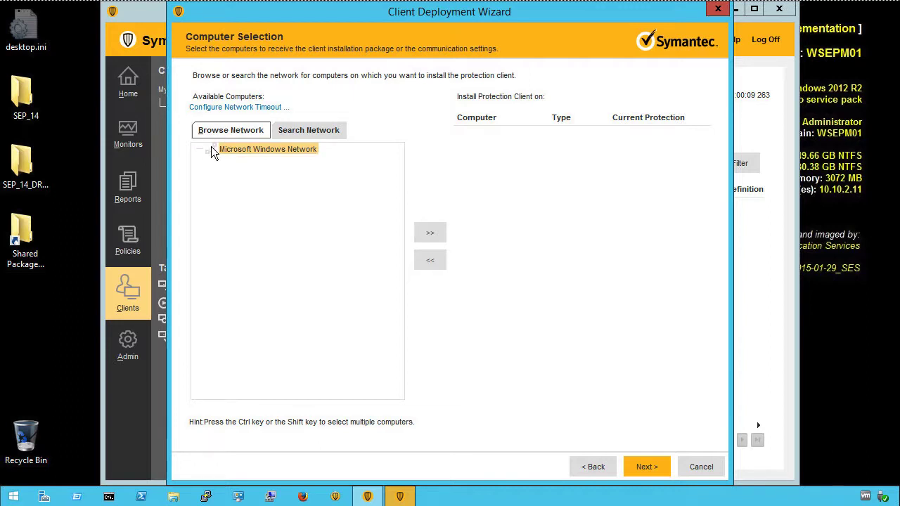
left_click(200, 151)
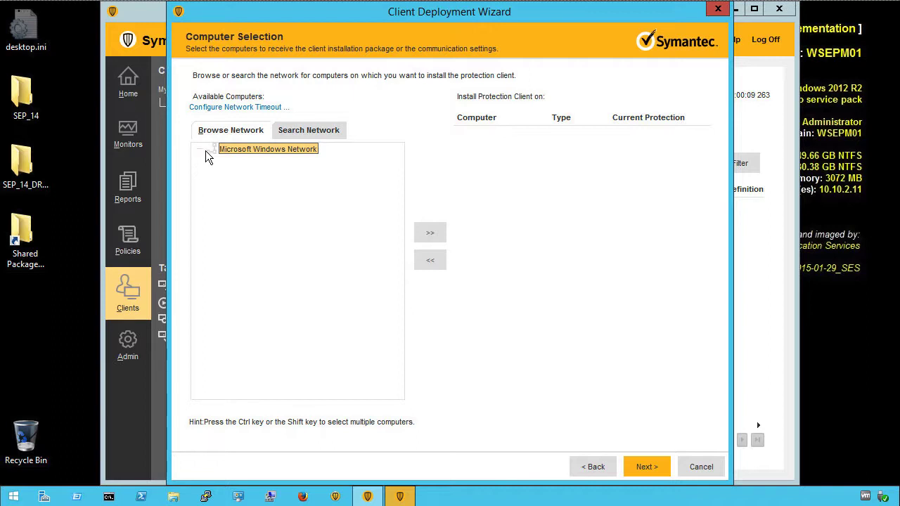
left_click(314, 135)
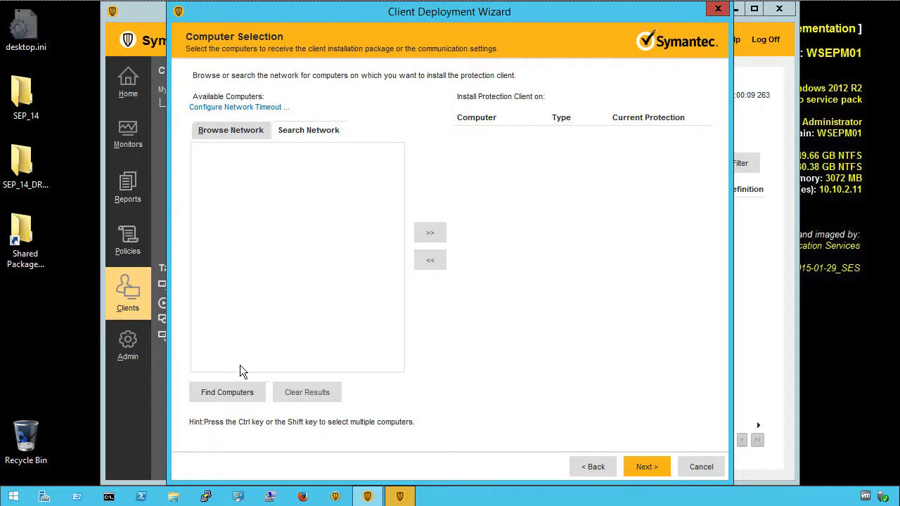
left_click(239, 396)
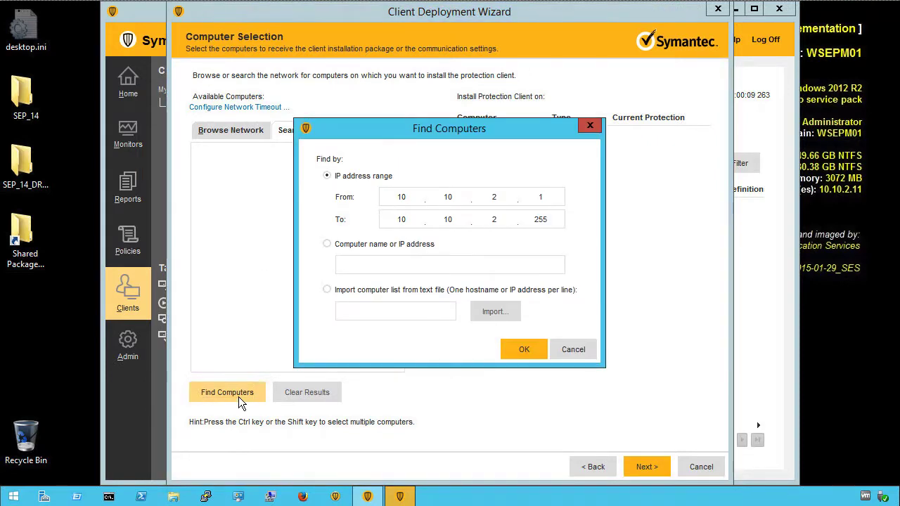
left_click(521, 351)
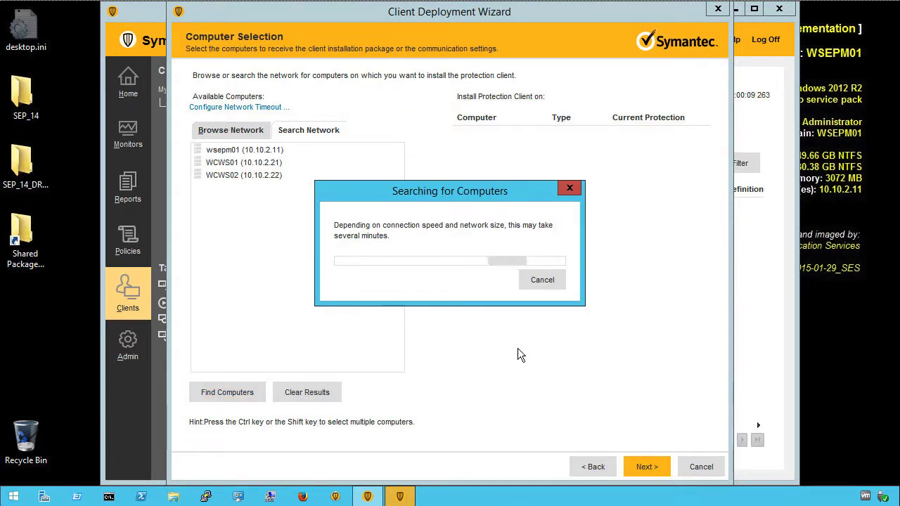
left_click(539, 280)
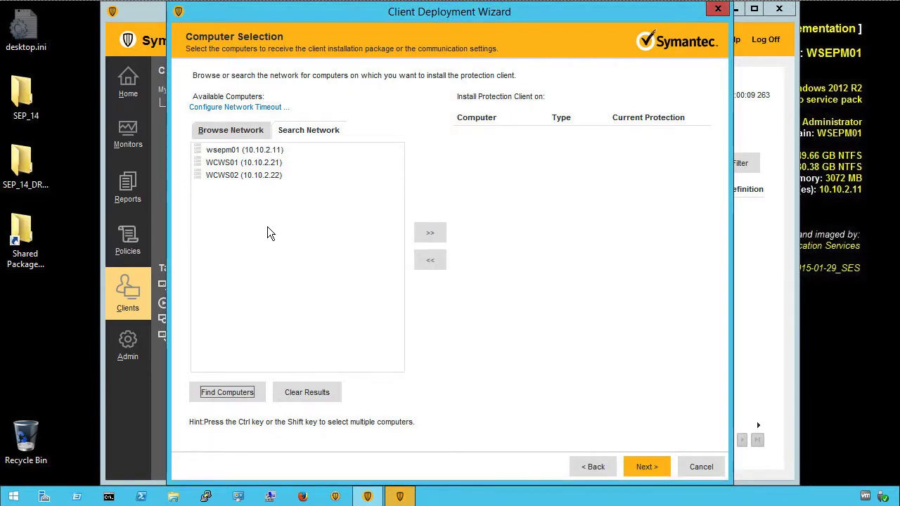
left_click(228, 166)
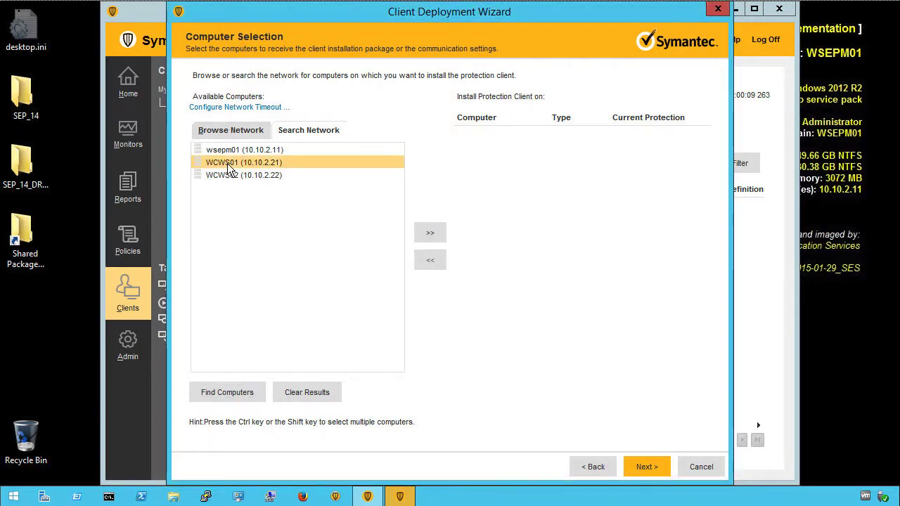
- Add WCWS01 using the Administrator password and WORKGROUP, then continue to the send summary
left_click(430, 234)
left_click(445, 266)
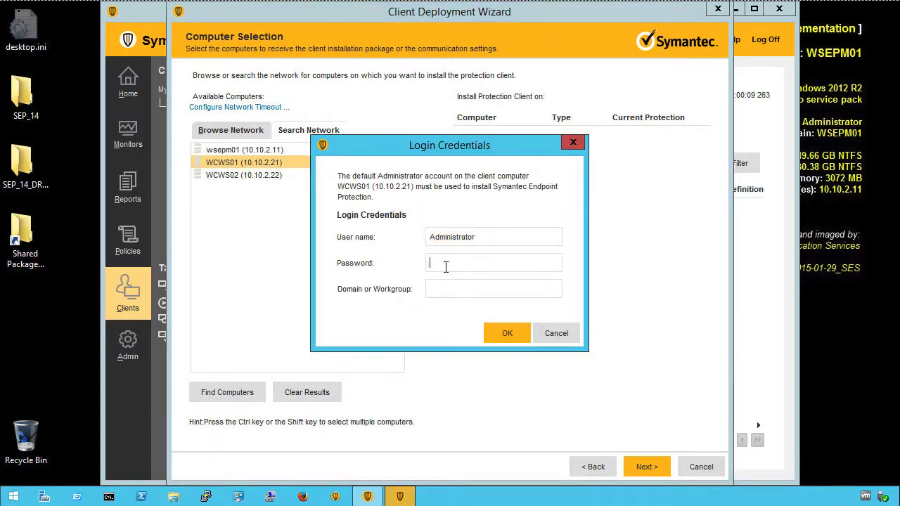
type("•••••")
key("Tab")
type("WORKGROUP")
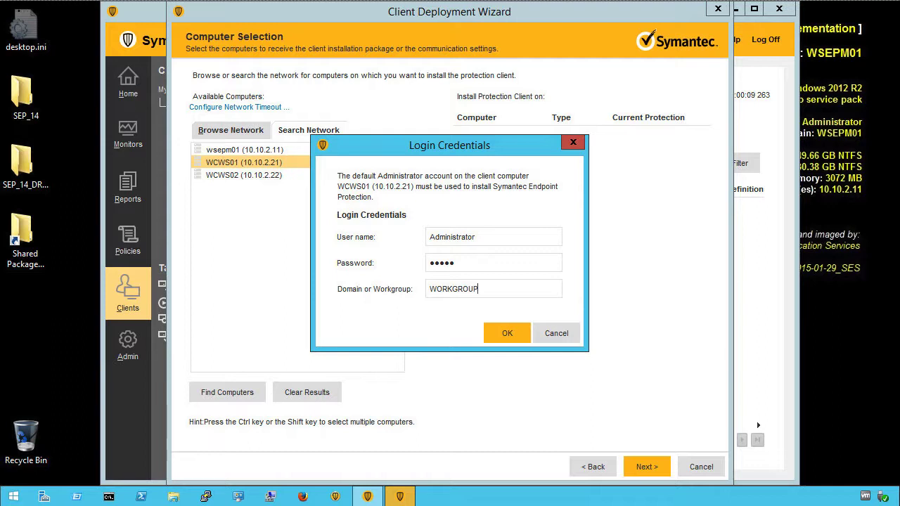
left_click(502, 333)
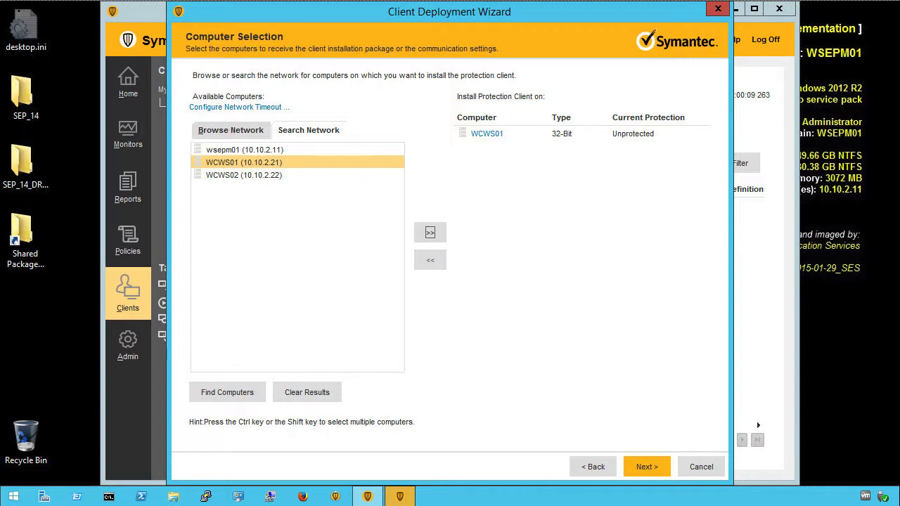
left_click(641, 468)
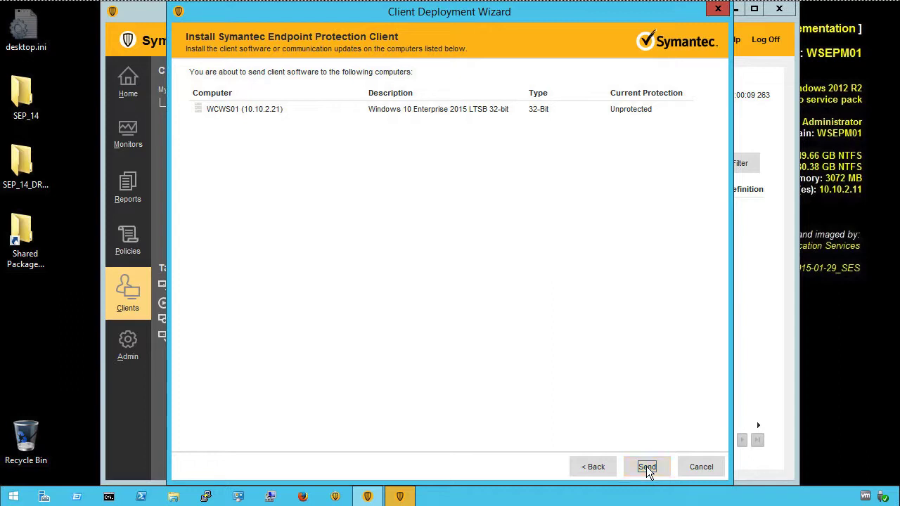
- Send the package to WCWS01, confirm 1 succeeded and 0 failed, and finish the wizard
left_click(646, 466)
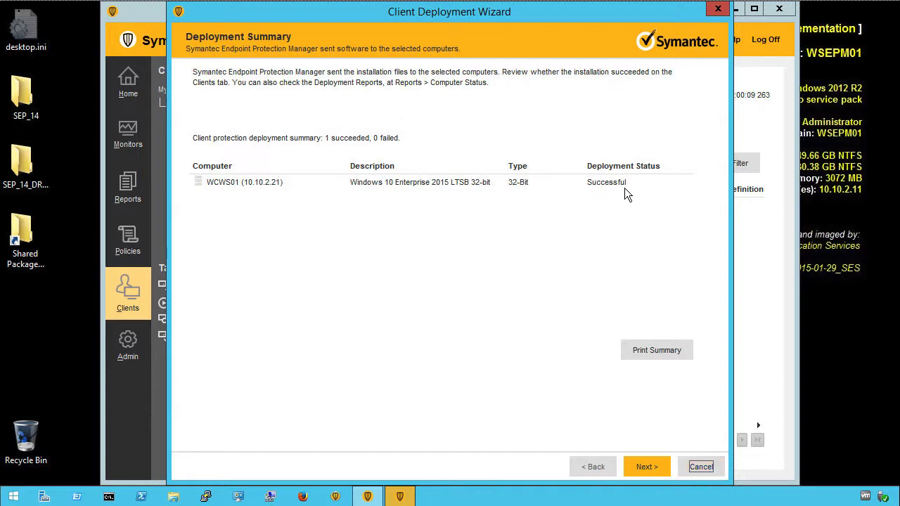
left_click(644, 467)
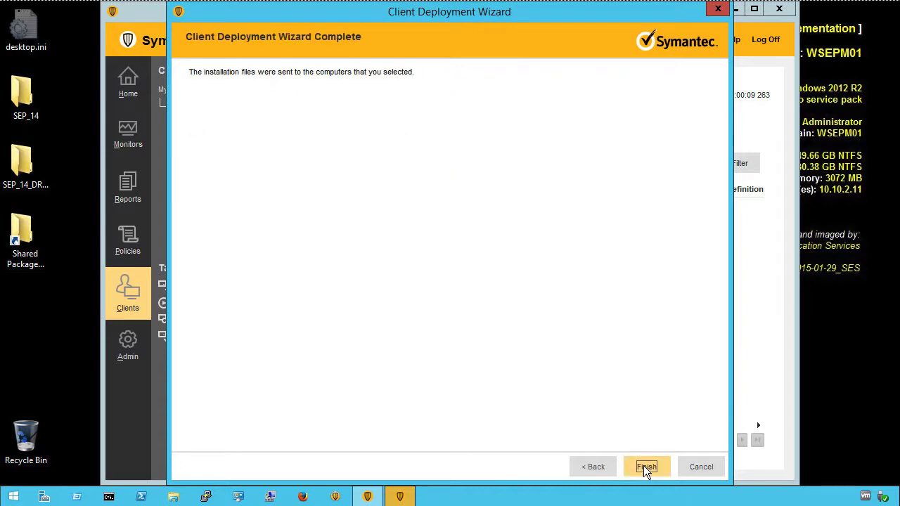
left_click(645, 467)
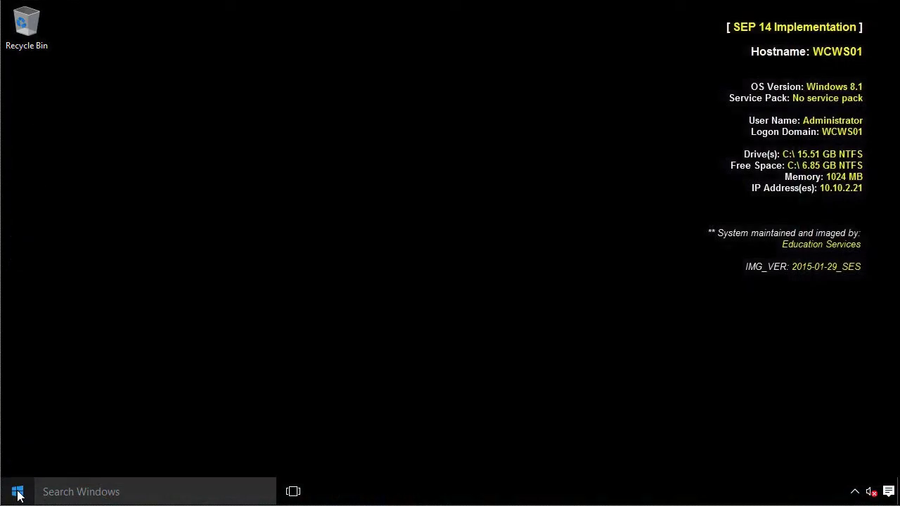
- Browse to C:\TEMP on WCWS01 to confirm the Clt-Inst folder exists, then close File Explorer
right_click(18, 495)
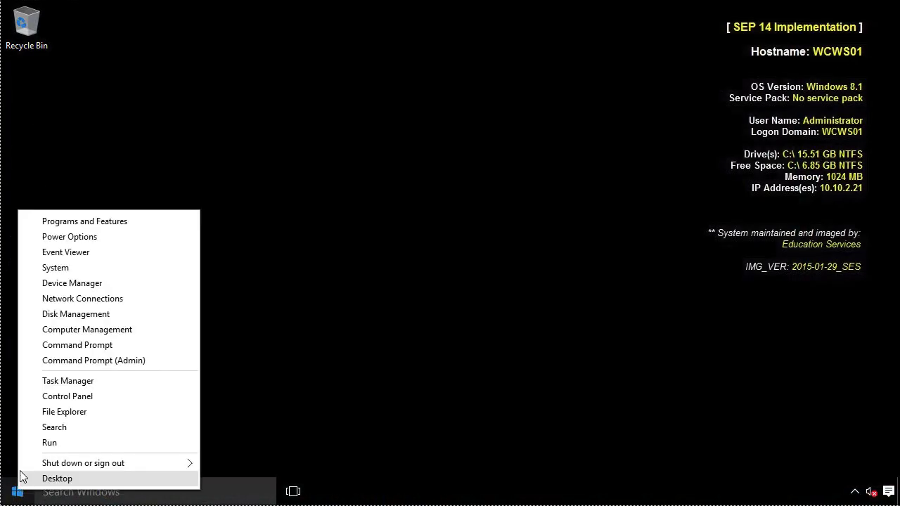
left_click(63, 414)
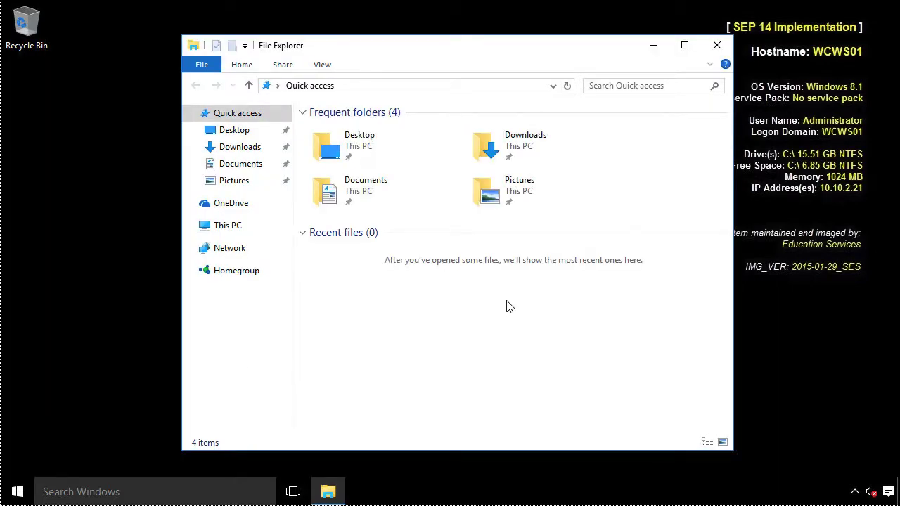
left_click(224, 234)
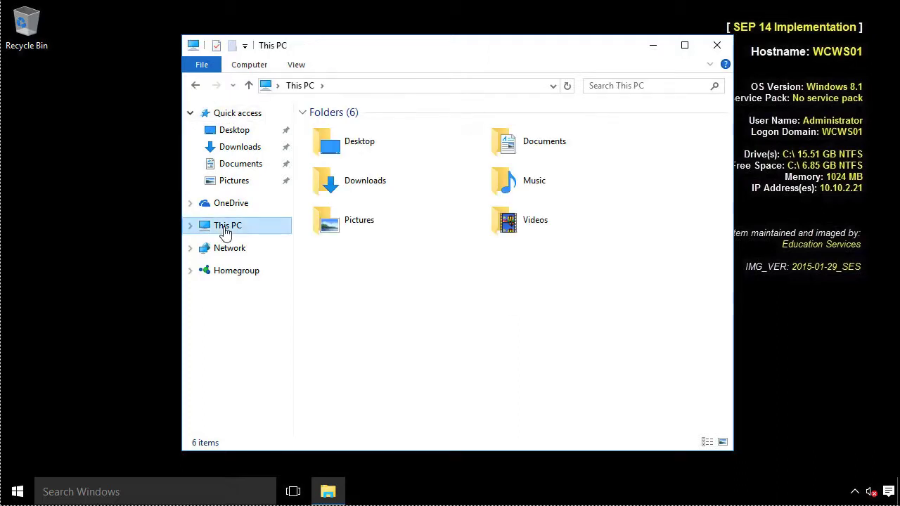
double_click(504, 289)
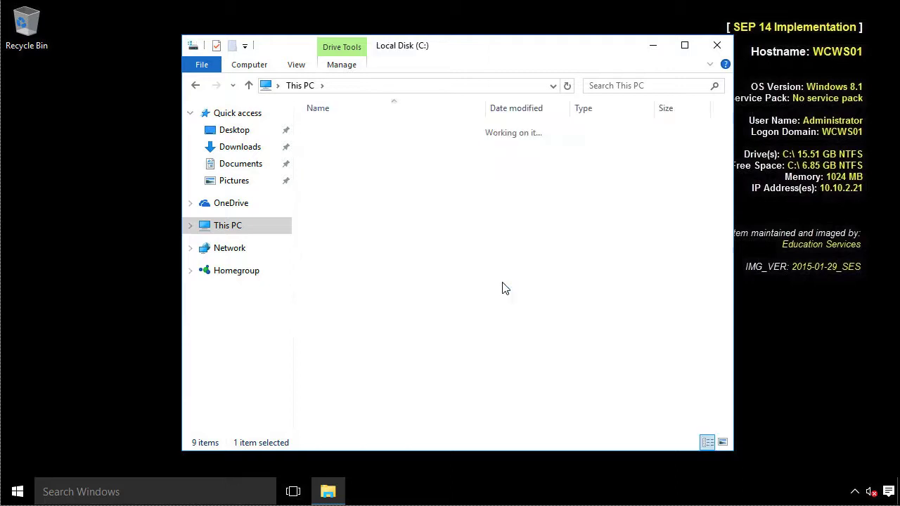
double_click(327, 160)
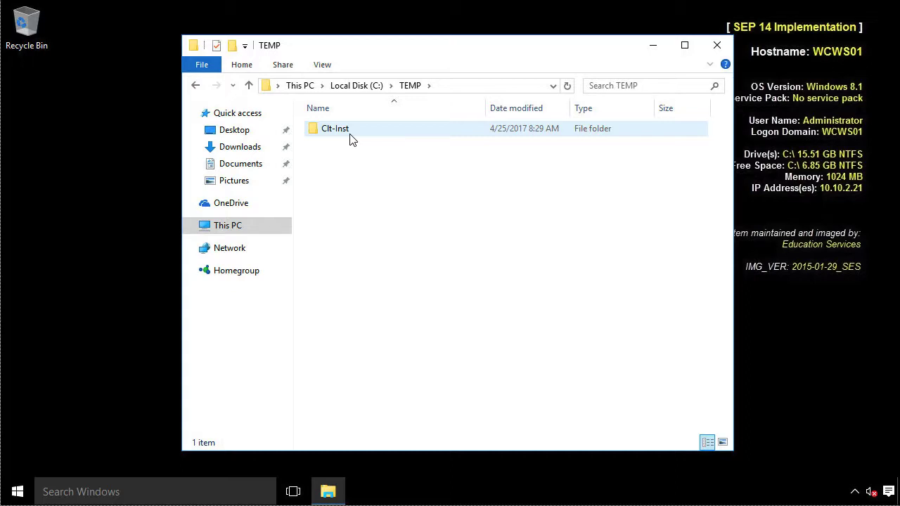
left_click(717, 47)
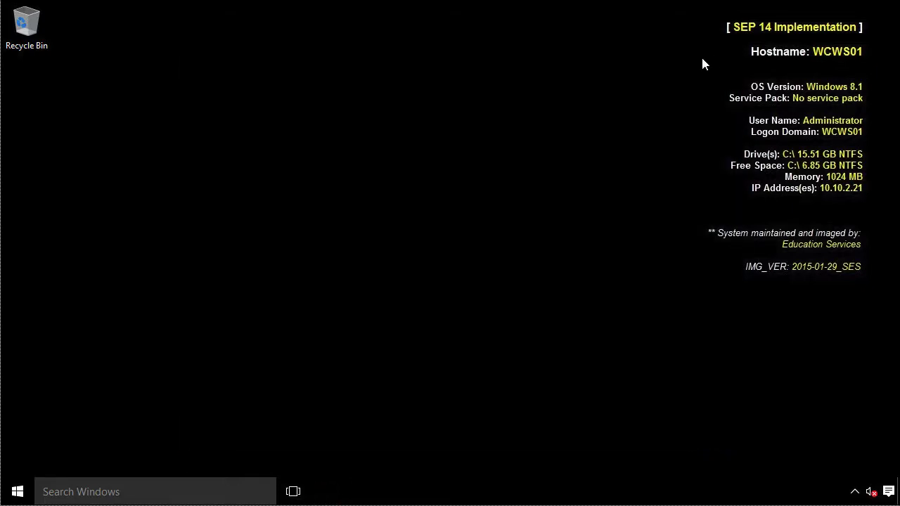
- Sort Task Manager processes by CPU during the Symantec install, then close it
right_click(473, 492)
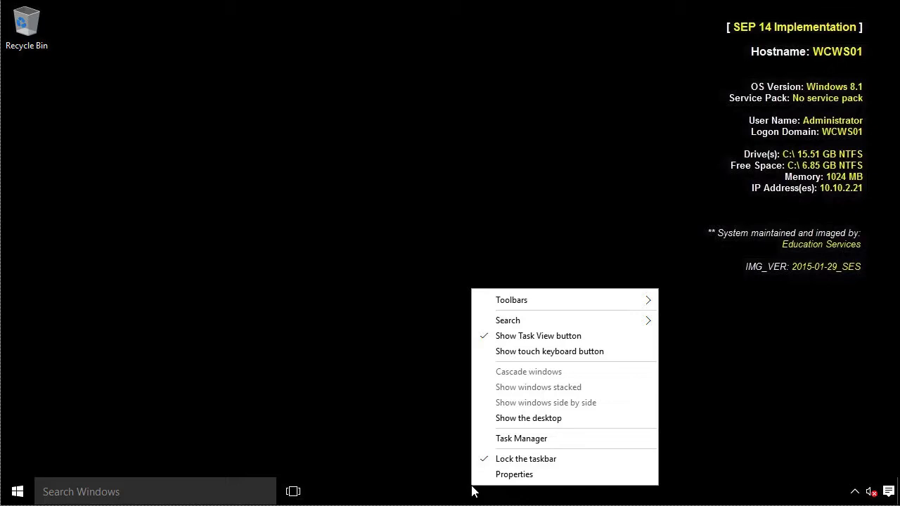
left_click(518, 443)
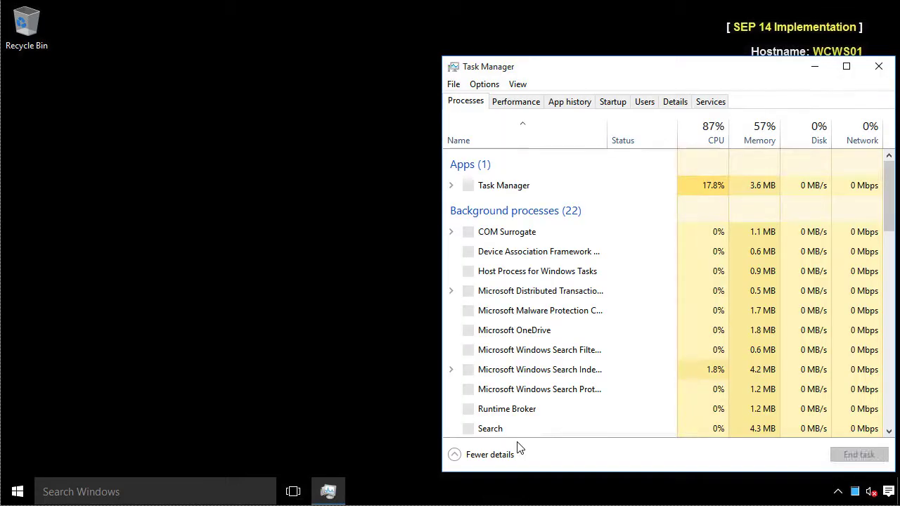
left_click(712, 140)
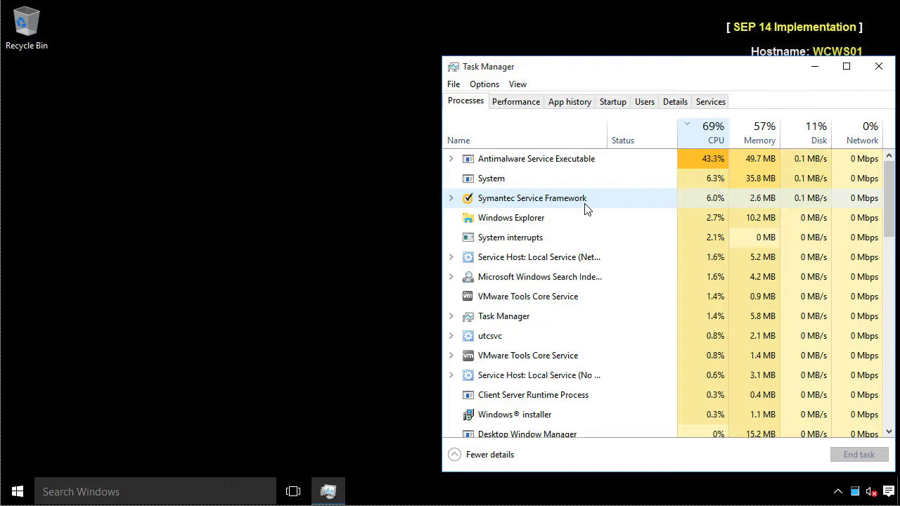
left_click(879, 67)
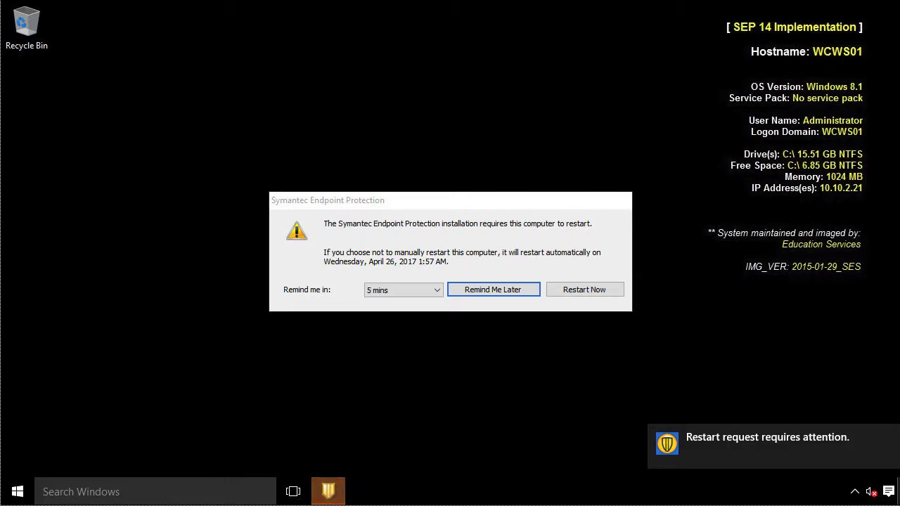
- Restart the server now, then sign back in as Administrator with the account password
left_click(590, 295)
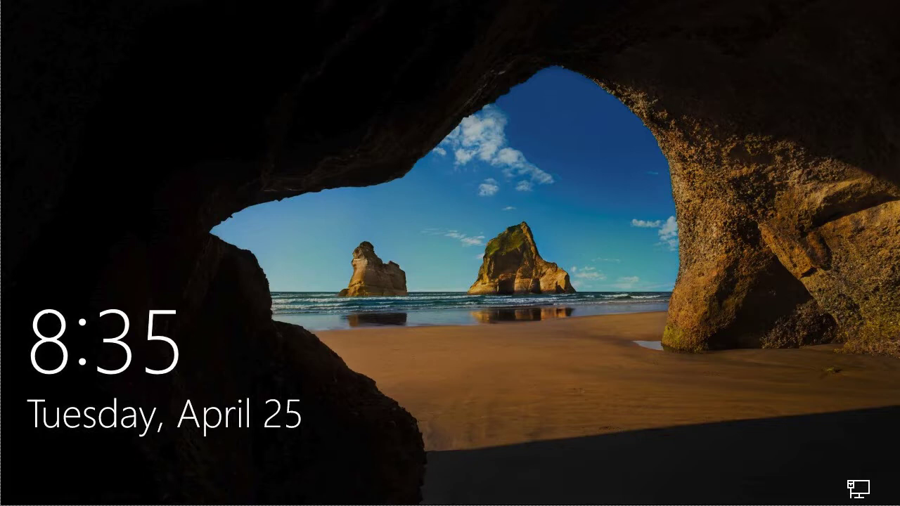
left_click(447, 299)
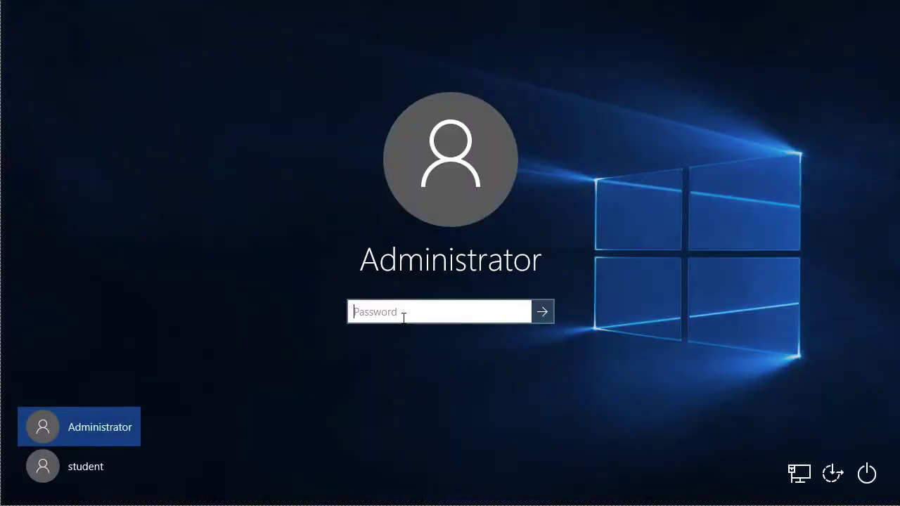
type("pass1")
key("Return")
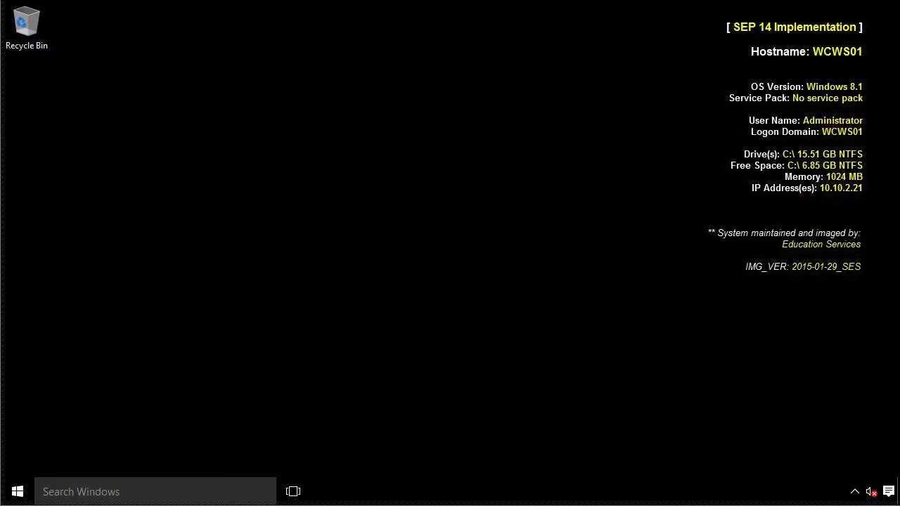
left_click(855, 493)
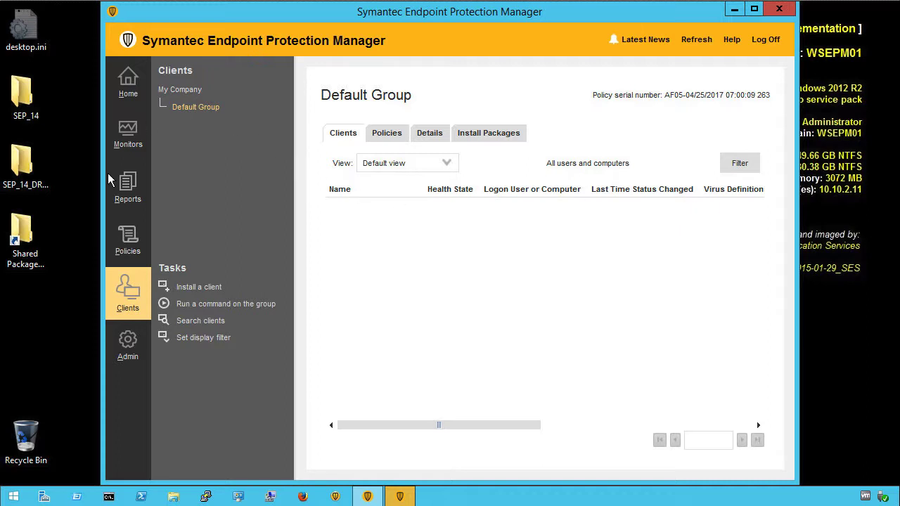
- Create the Computer Status Deployment Report showing one client installed, then close it
left_click(128, 184)
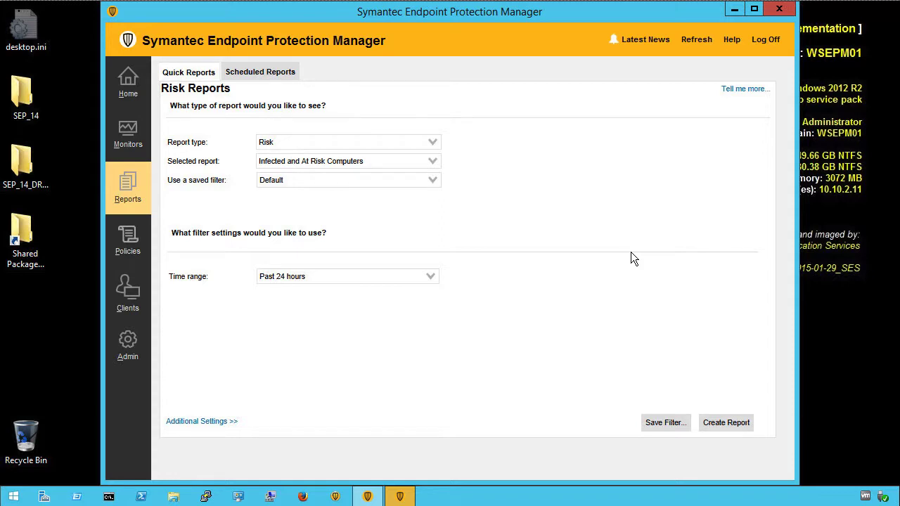
left_click(432, 143)
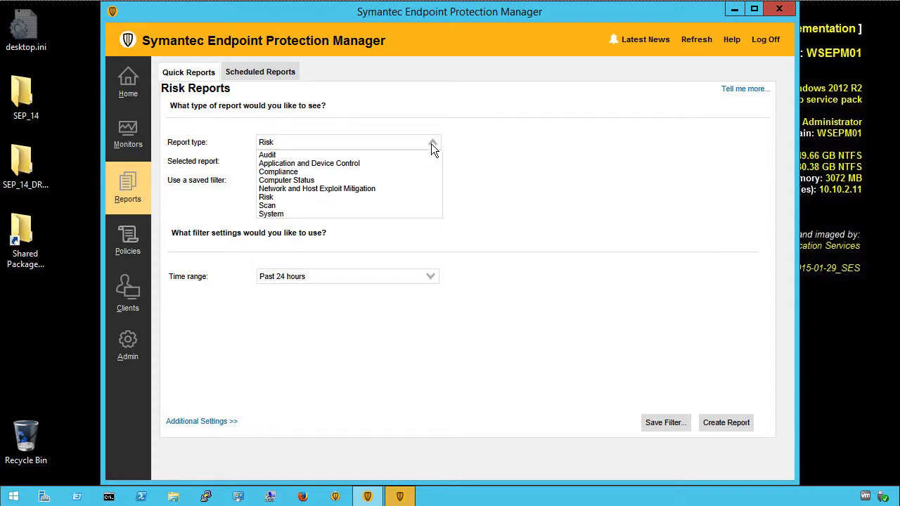
left_click(395, 180)
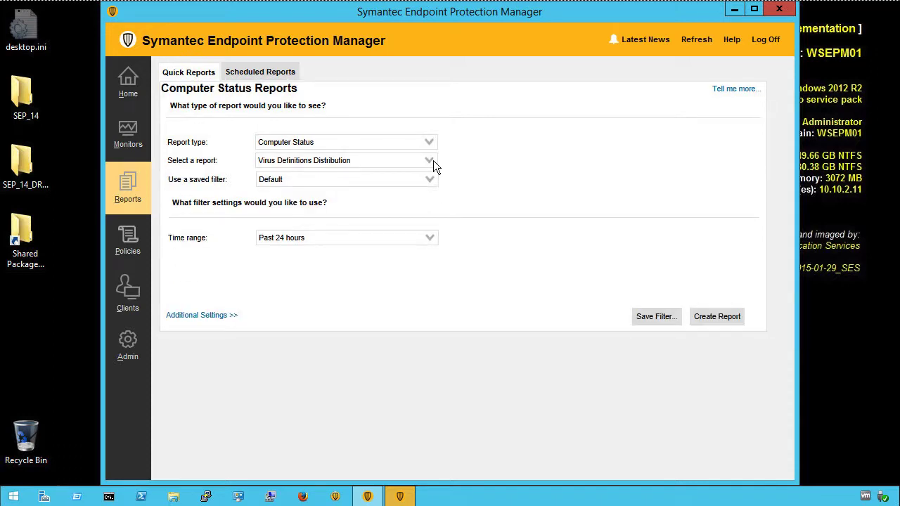
left_click(430, 161)
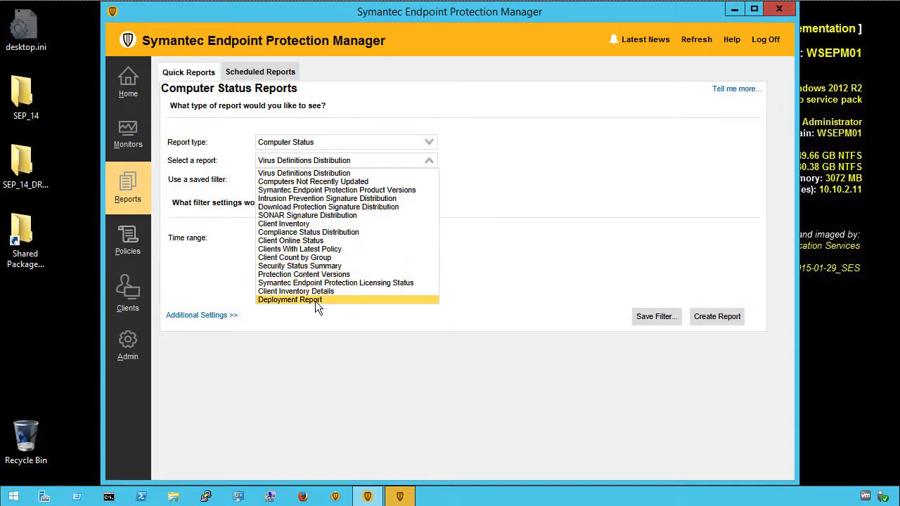
left_click(317, 302)
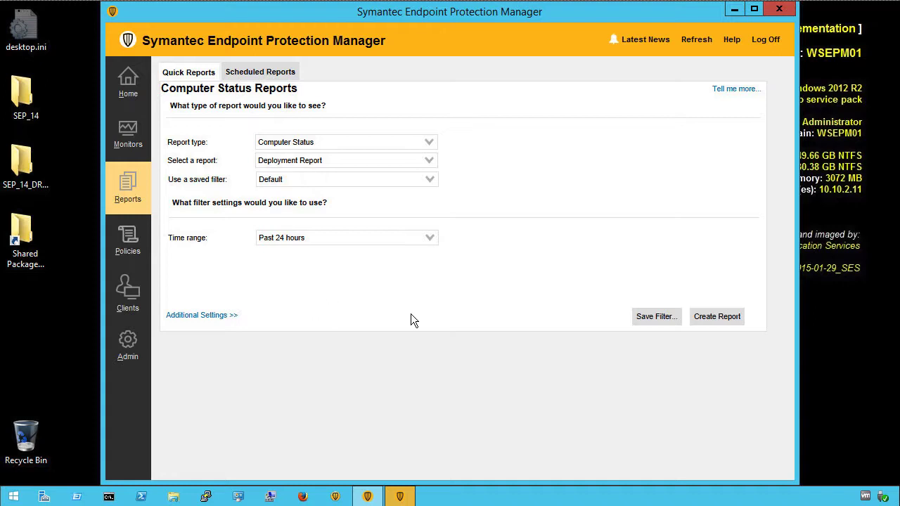
left_click(716, 322)
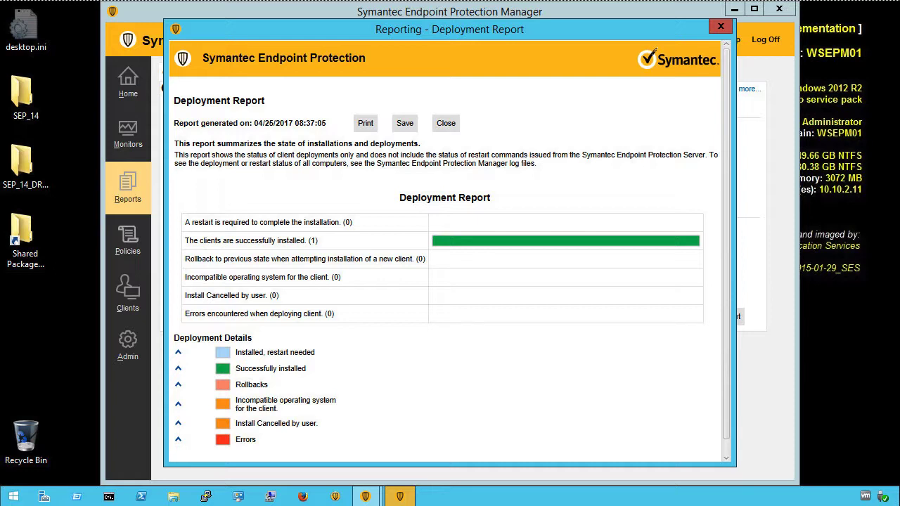
left_click(722, 29)
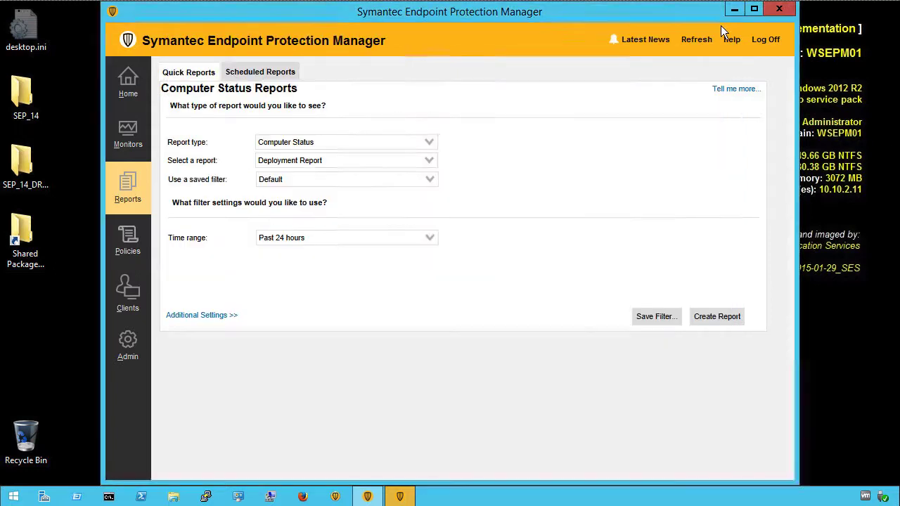
- Begin exporting the Windows 64bit package from Admin's Client Install Packages list
left_click(137, 192)
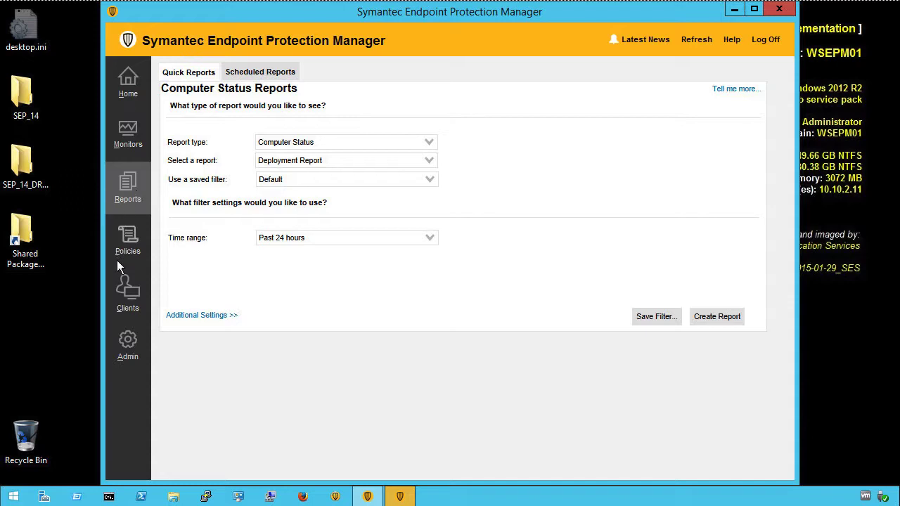
left_click(128, 340)
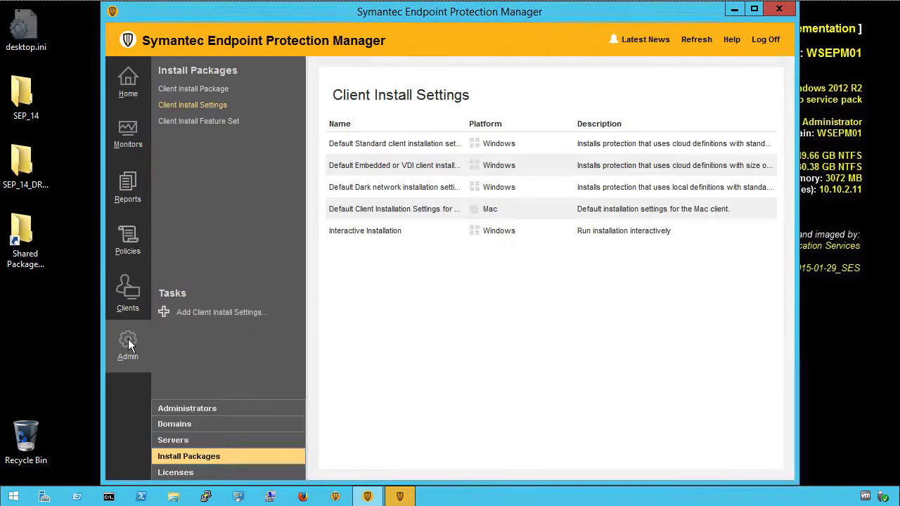
left_click(197, 459)
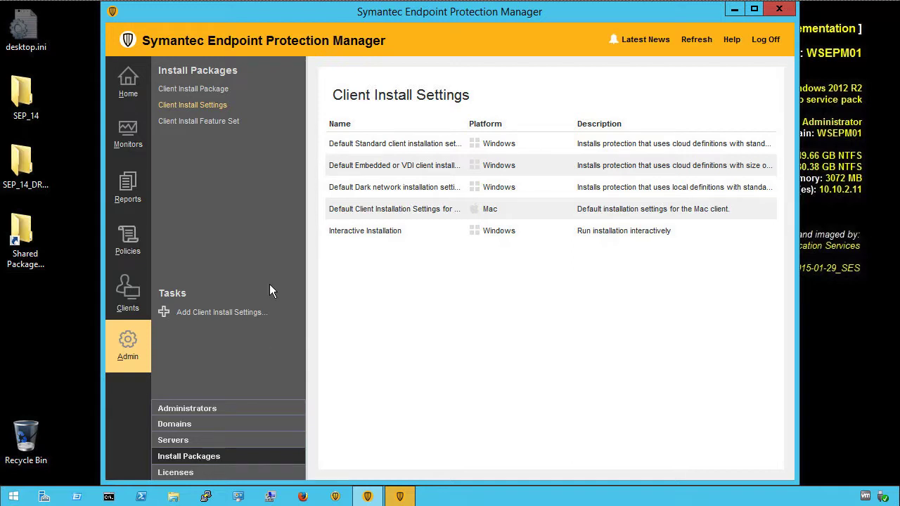
left_click(184, 88)
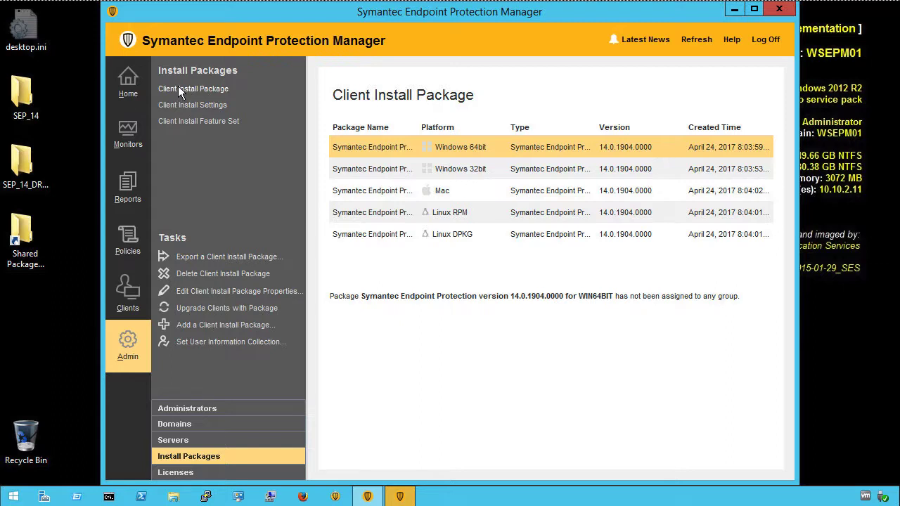
right_click(516, 147)
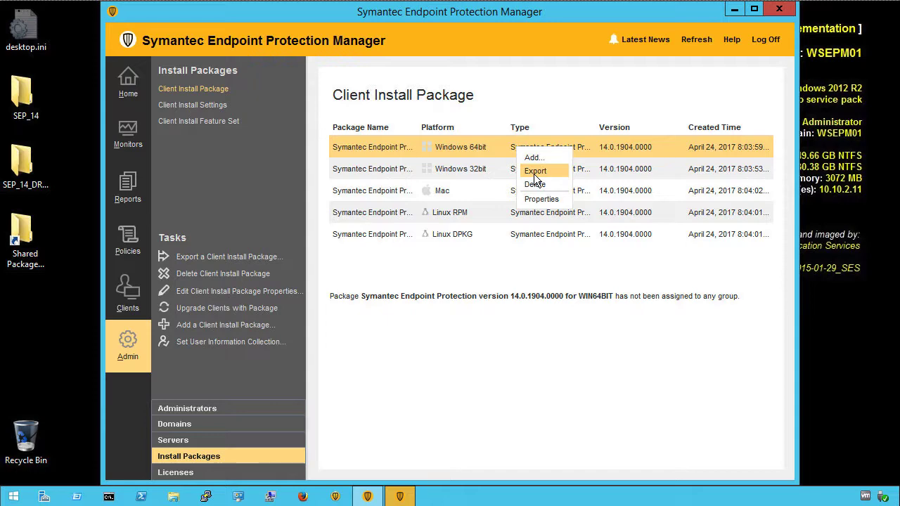
left_click(533, 172)
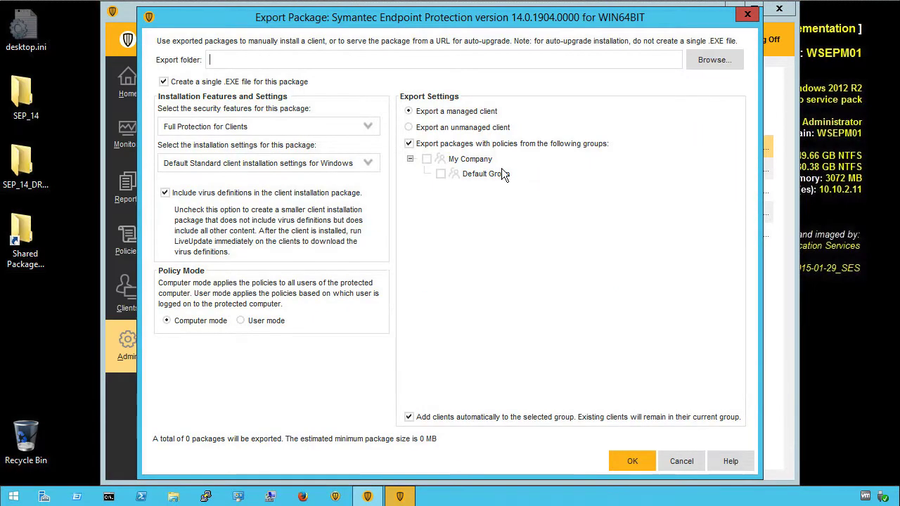
- Export to C:\Shared Packages with Full Protection for Servers, Interactive Installation, no virus definitions, Default Group
left_click(243, 61)
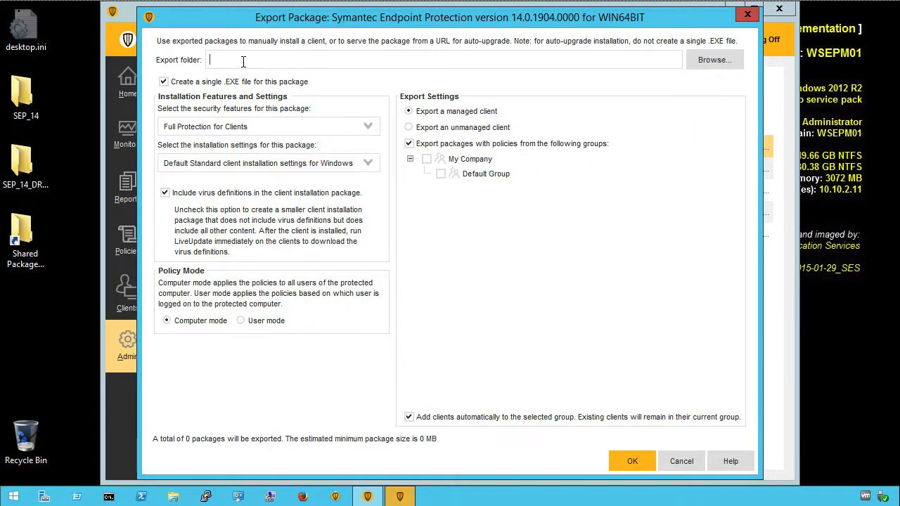
type("C:\\Shared Packages")
left_click(367, 130)
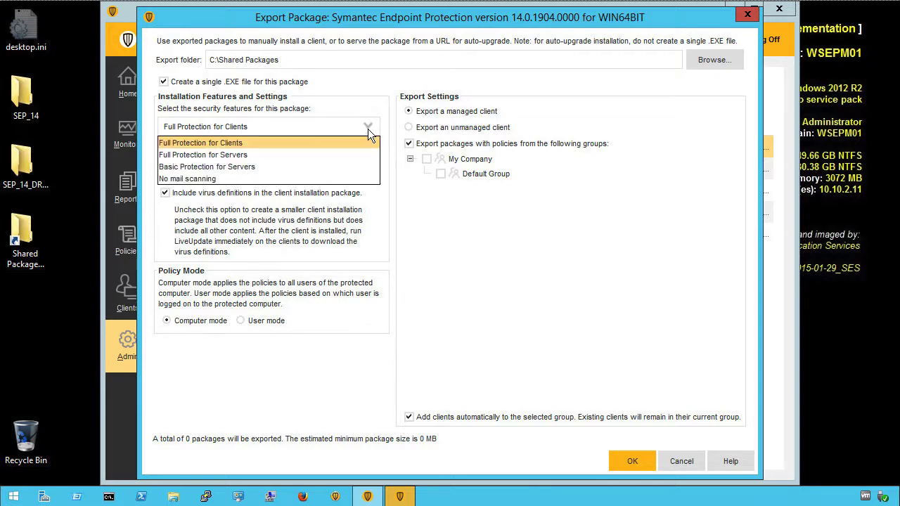
left_click(208, 155)
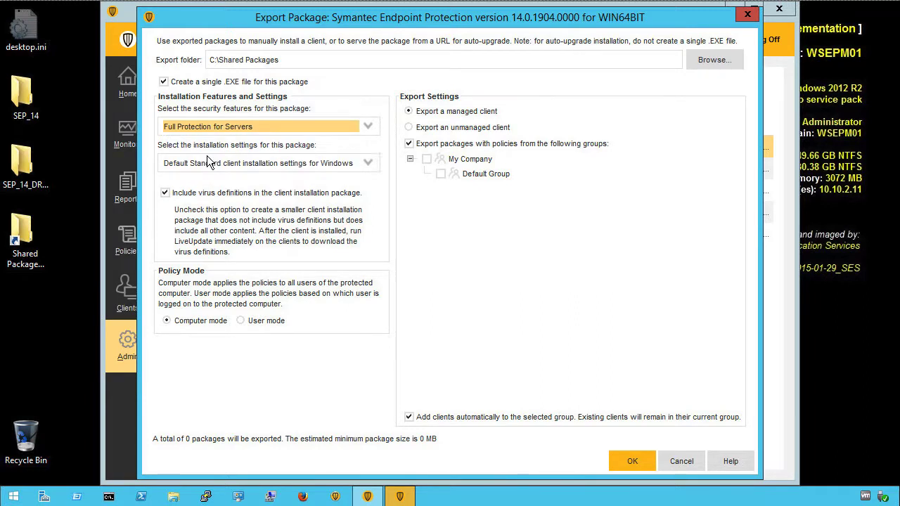
left_click(368, 164)
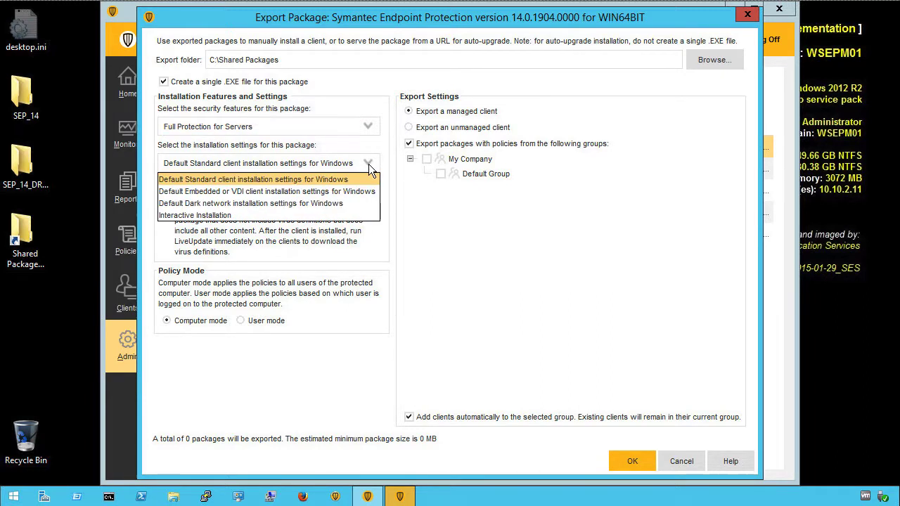
left_click(217, 215)
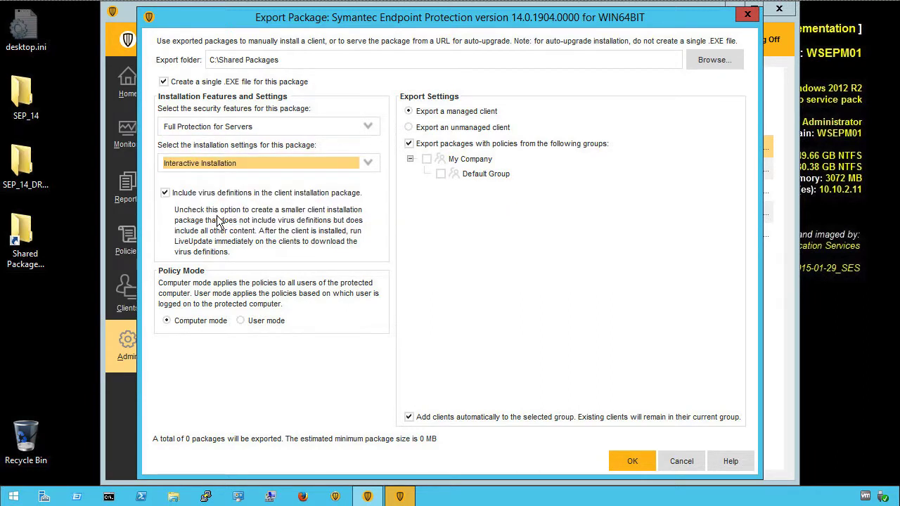
left_click(164, 193)
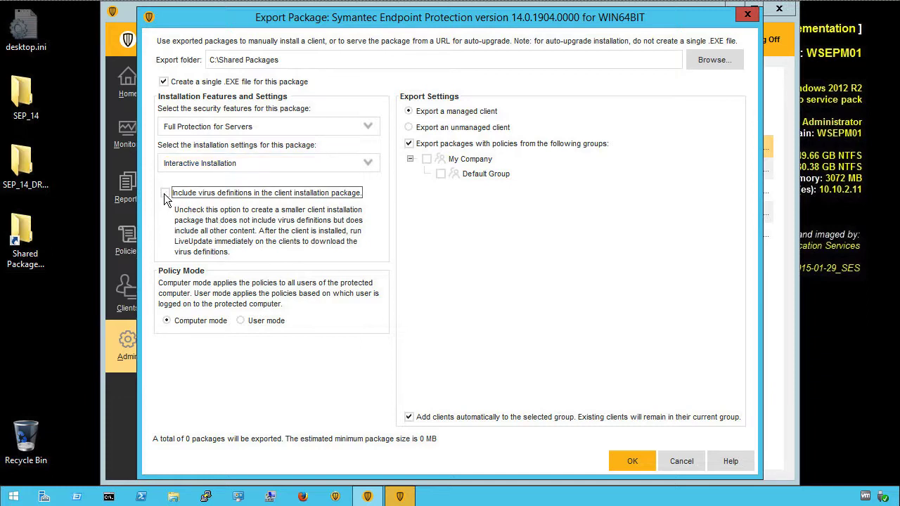
left_click(440, 174)
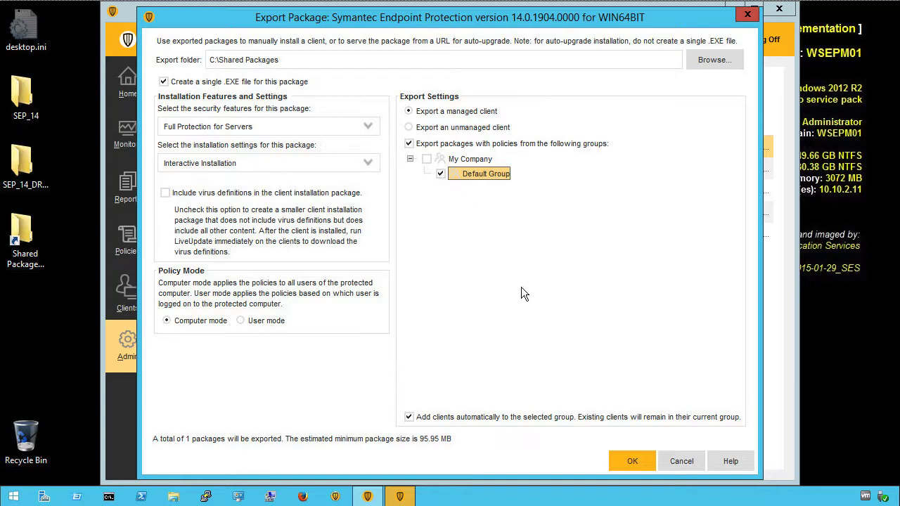
left_click(632, 461)
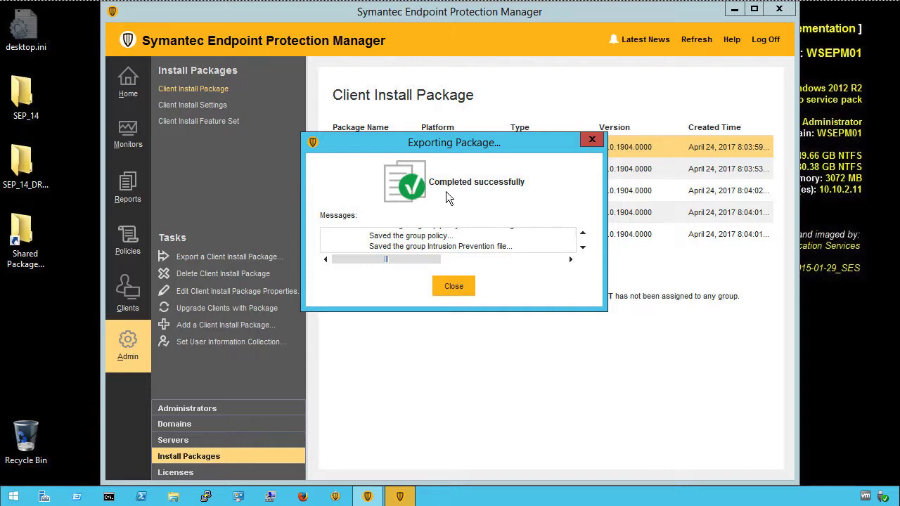
left_click(444, 285)
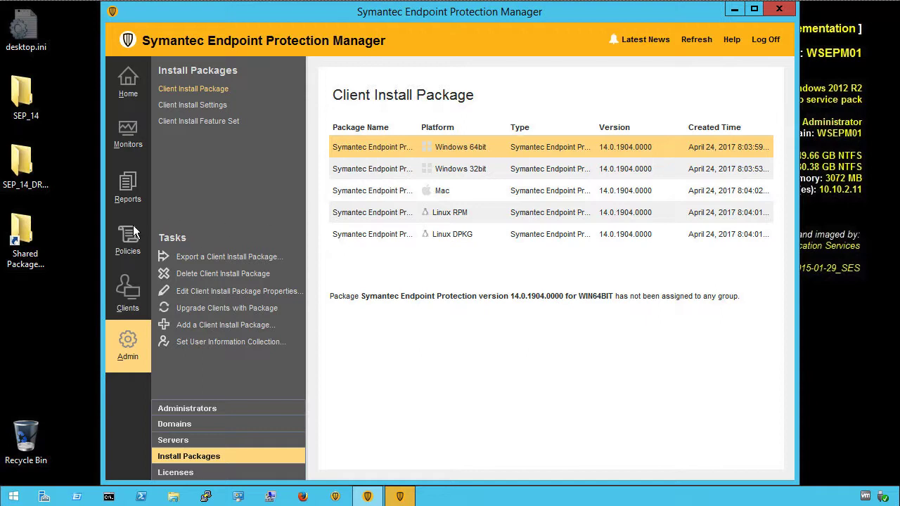
- Open Shared Packages, drill into My Company_Default Group_WIN64BIT's 14.0.1904.0000 folder and run setup.exe
left_click(25, 237)
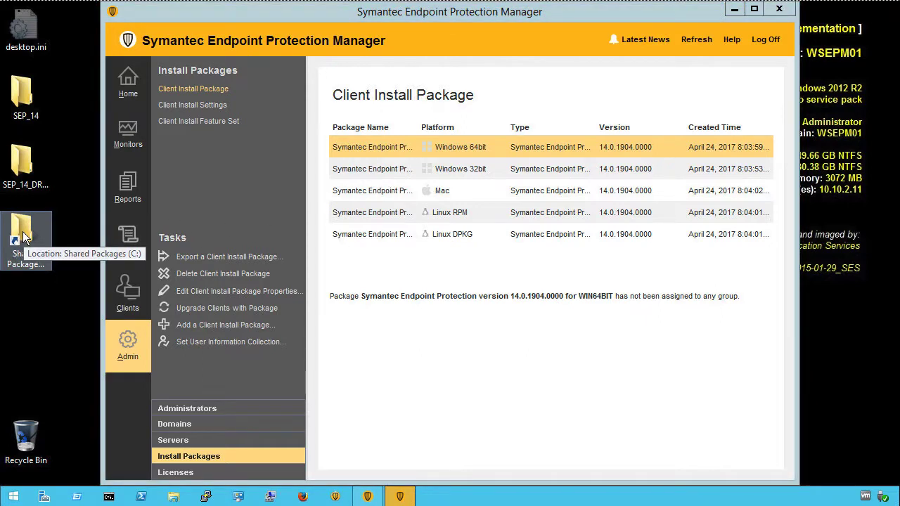
double_click(25, 237)
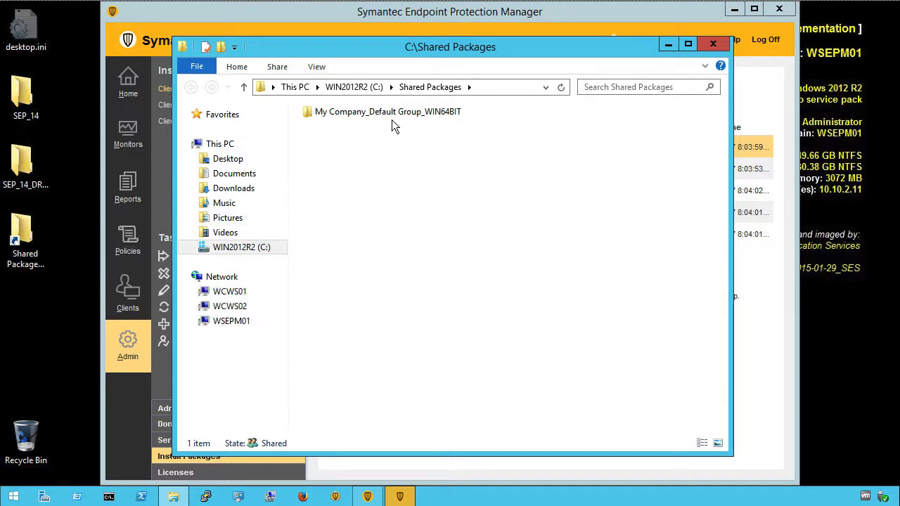
double_click(310, 112)
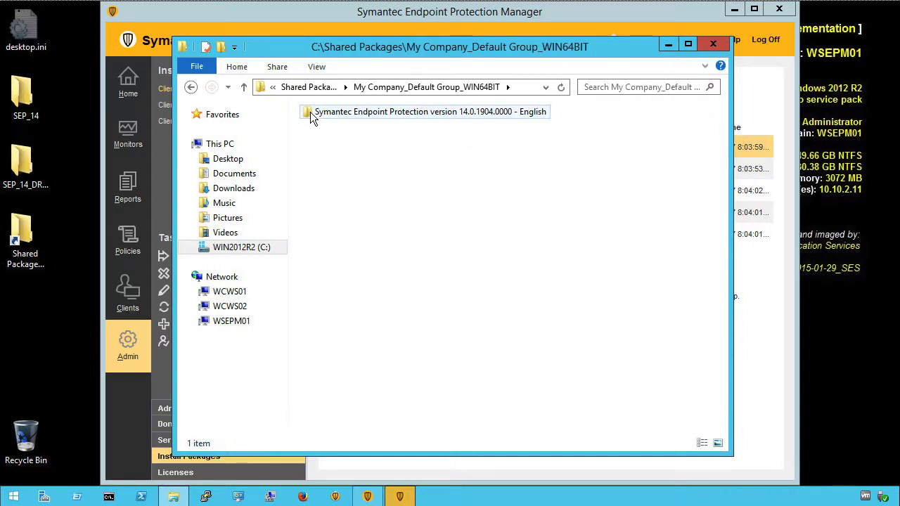
double_click(310, 112)
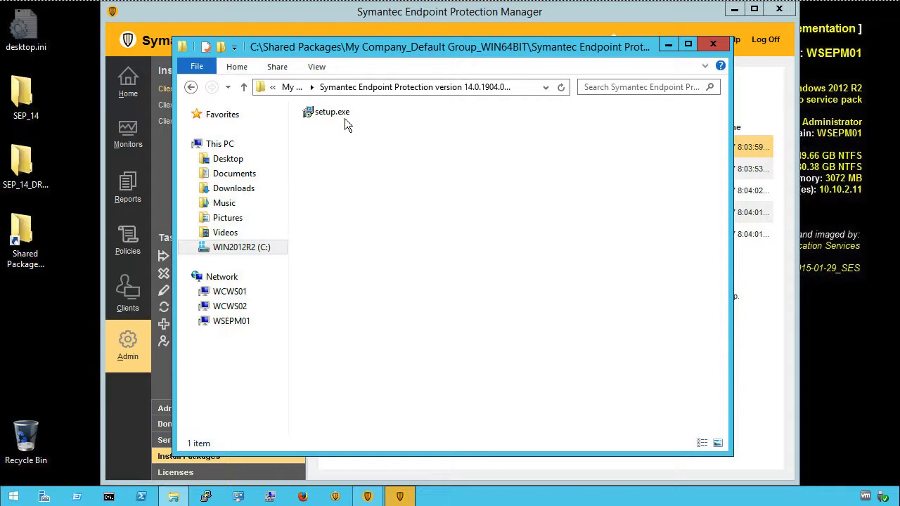
double_click(307, 114)
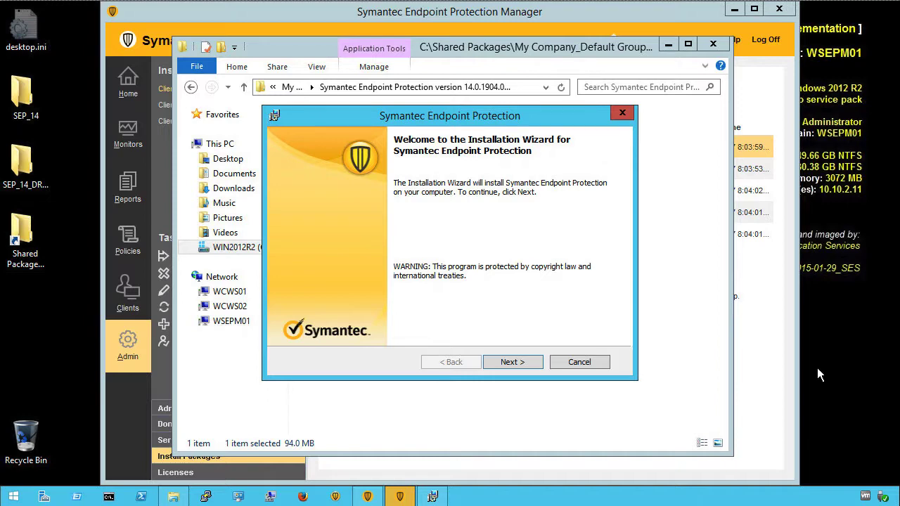
- Accept the licence agreement and choose a Custom setup
left_click(512, 362)
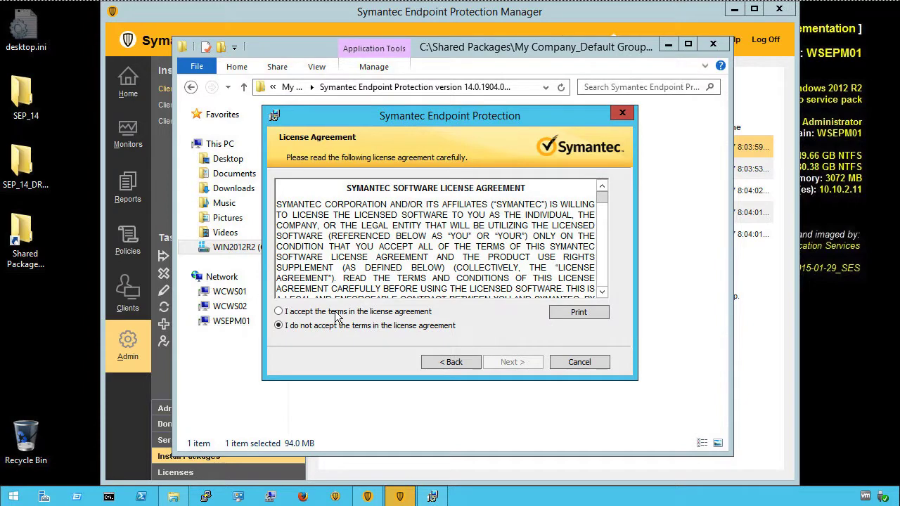
left_click(279, 311)
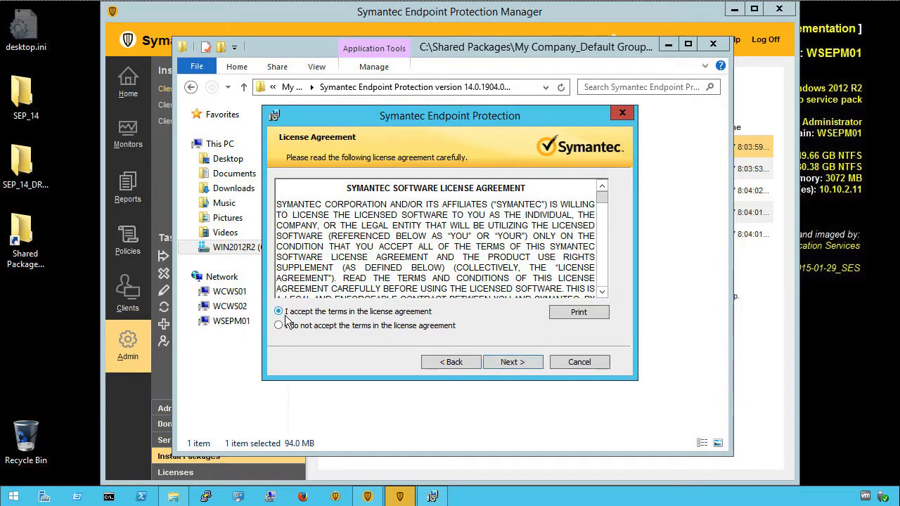
left_click(512, 364)
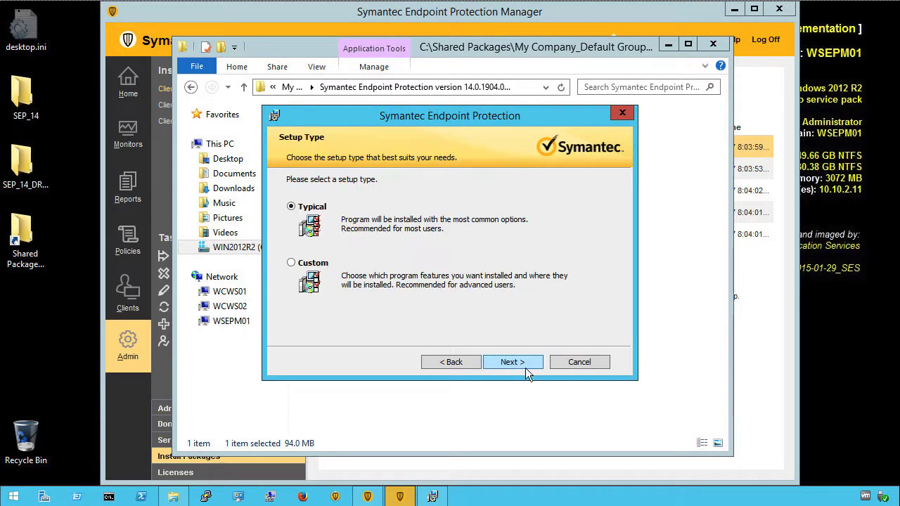
left_click(291, 264)
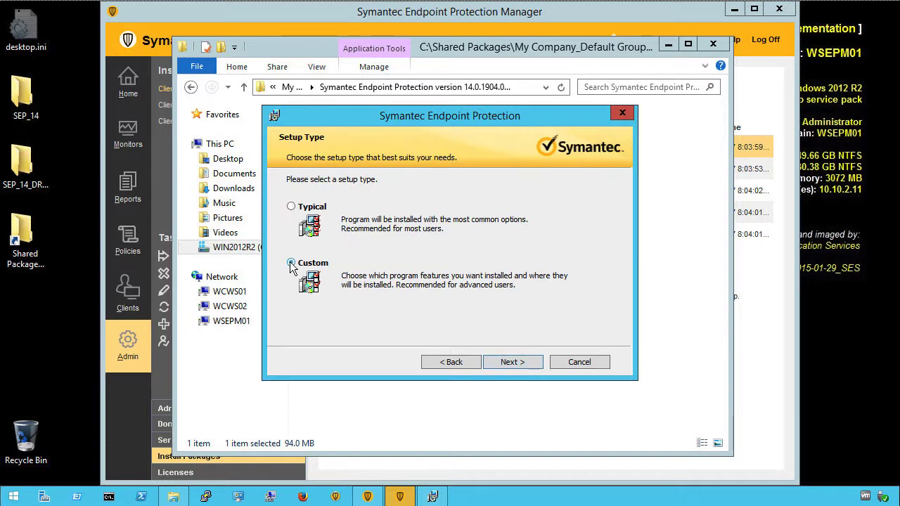
- Keep the Standard client, default features, protection and file reputation options
left_click(509, 362)
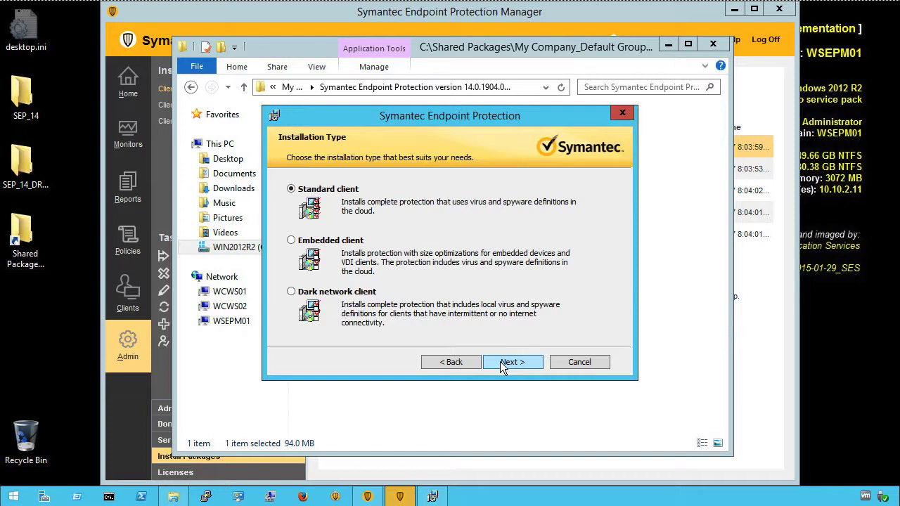
left_click(511, 363)
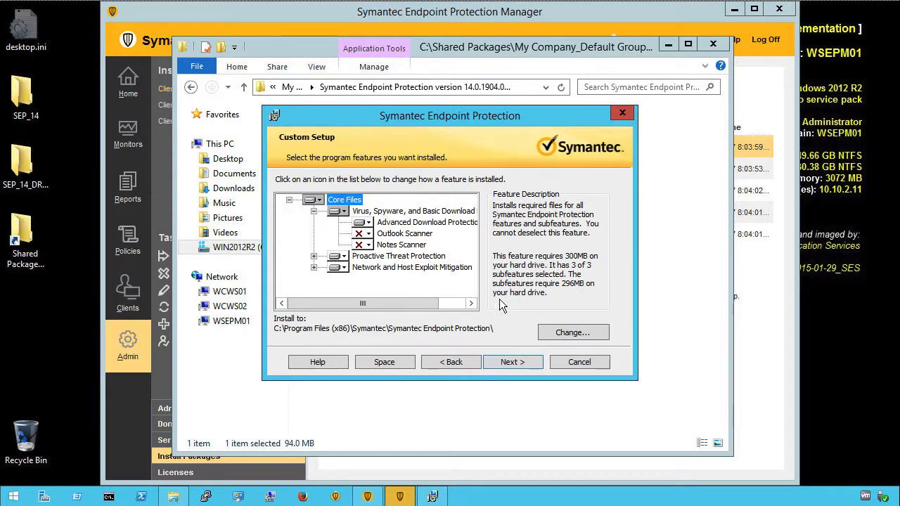
left_click(512, 362)
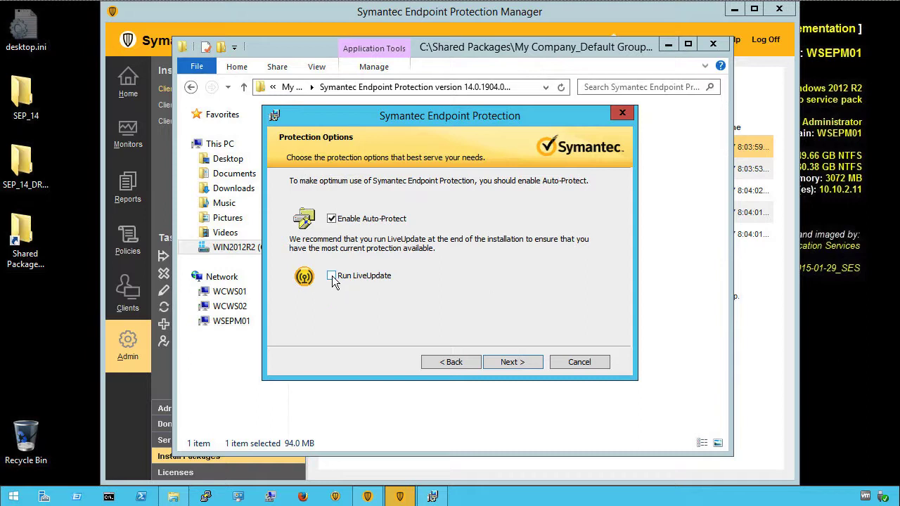
left_click(512, 362)
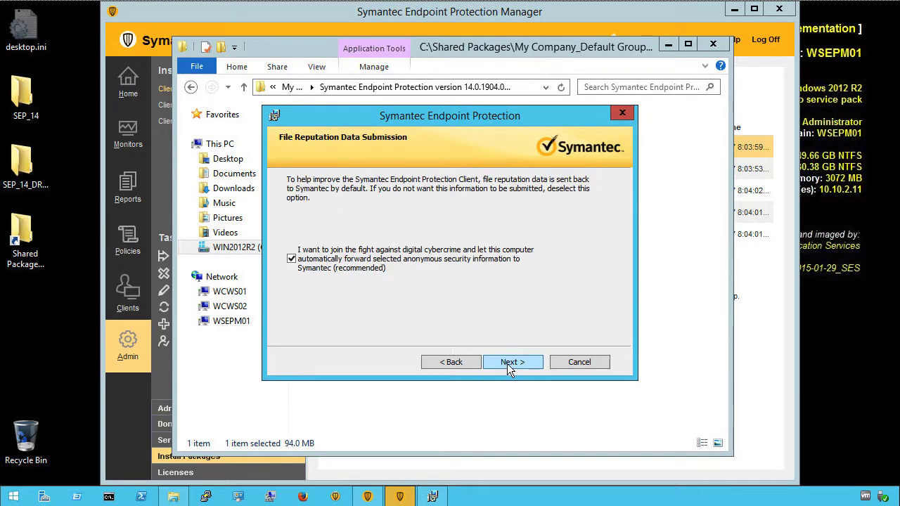
left_click(511, 362)
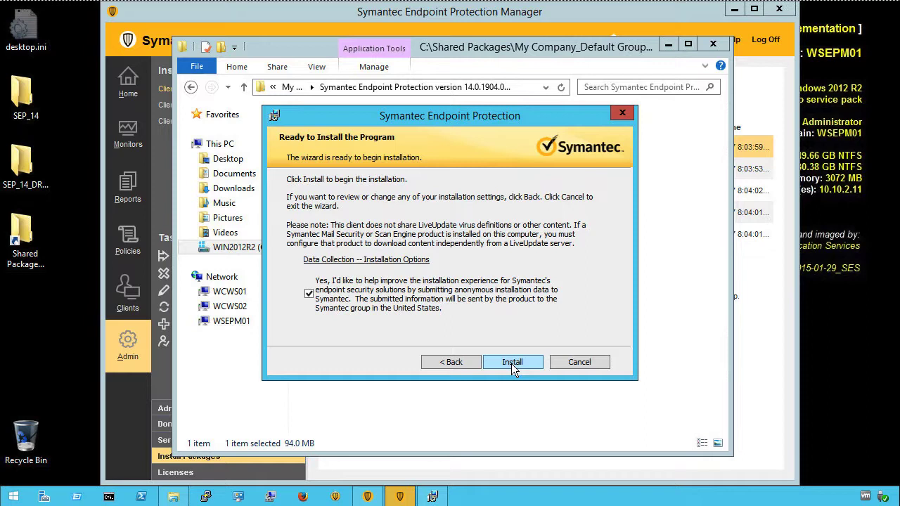
- Start the installation and let it run to the Installation Wizard Completed page
left_click(511, 362)
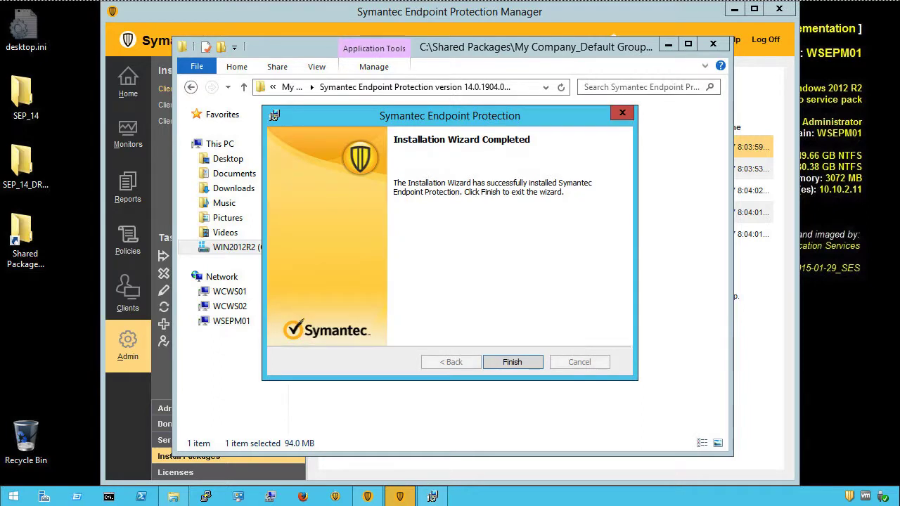
- Finish the wizard, restart the server now, and sign back in with the Administrator password
left_click(512, 363)
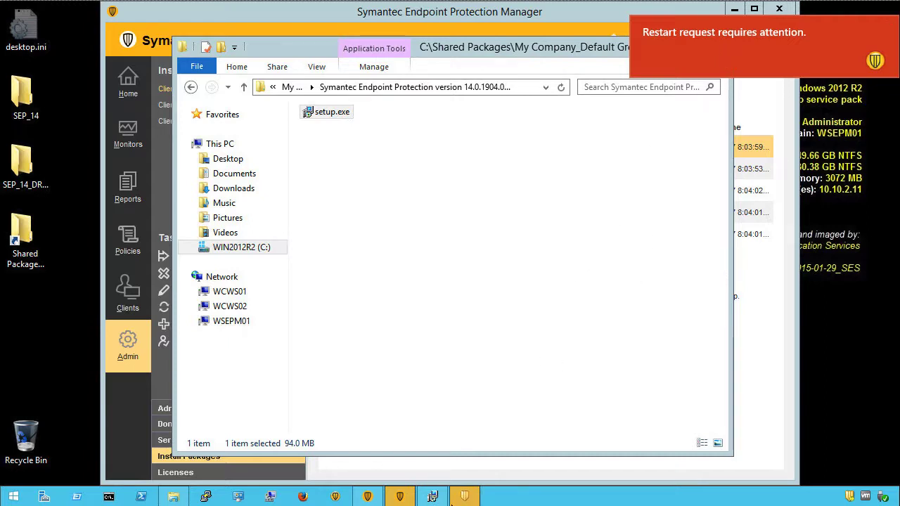
left_click(465, 499)
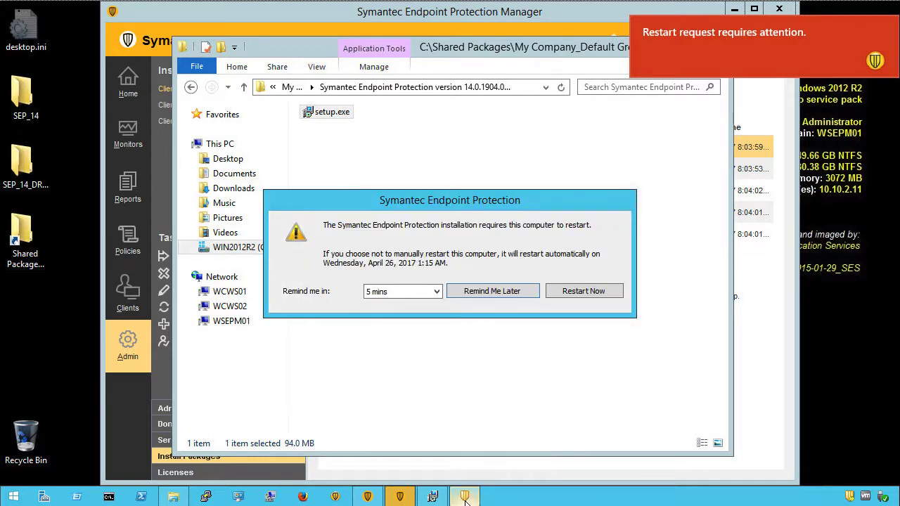
left_click(587, 291)
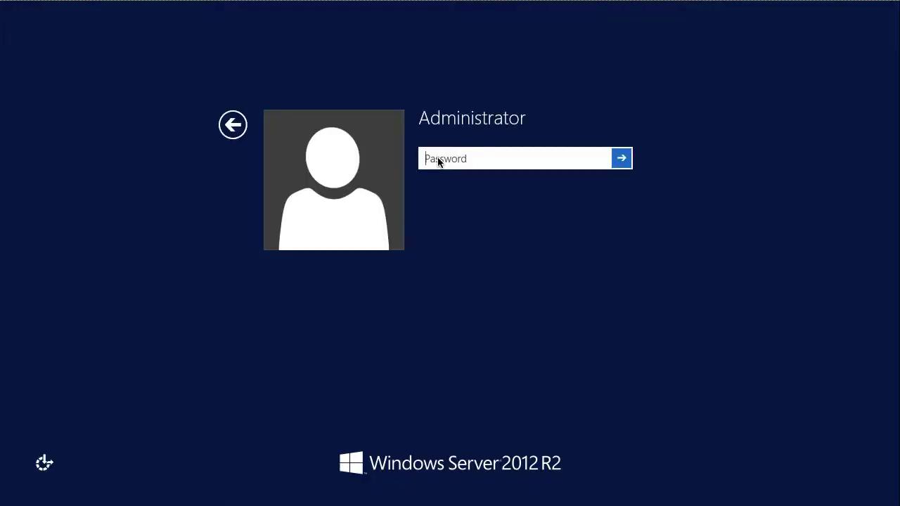
type("Passw")
key("Return")
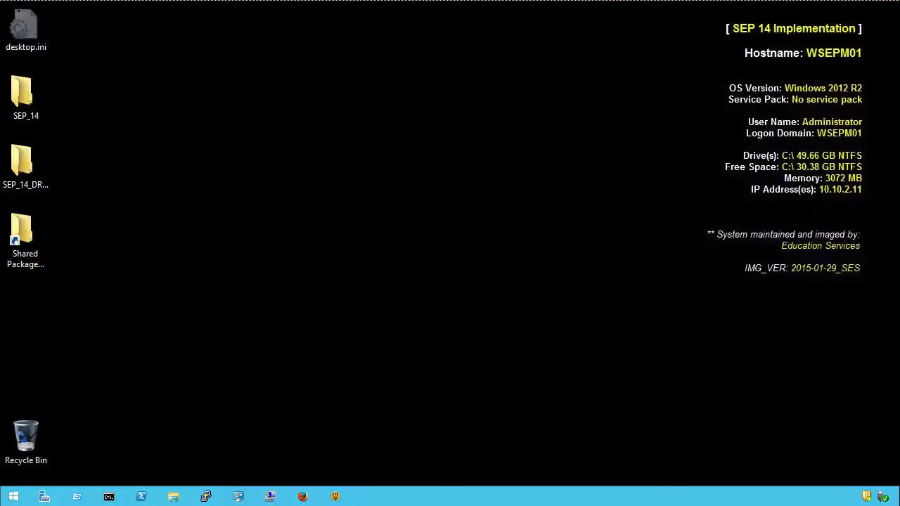